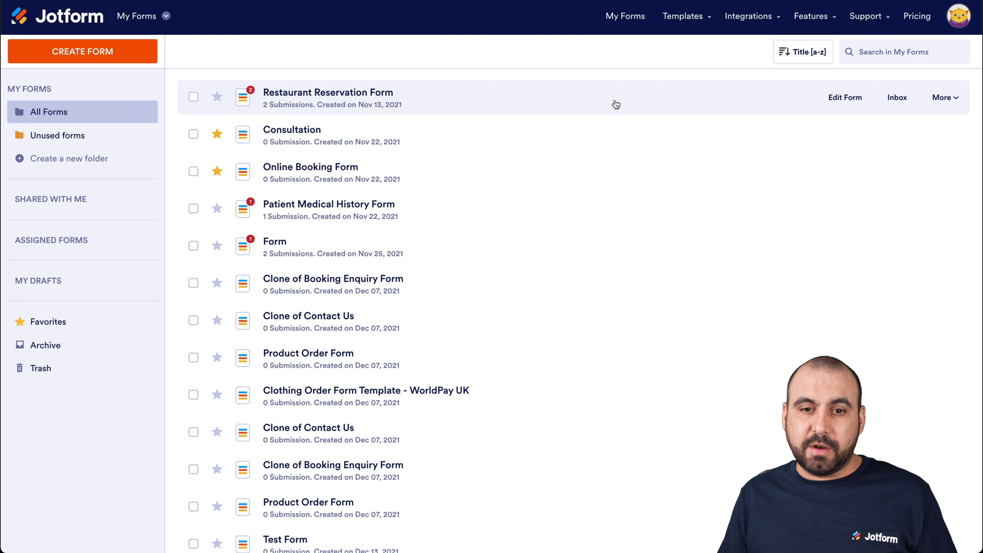
Create a blank classic form and add Full Name, Short Text and Email fields.
left_click(108, 48)
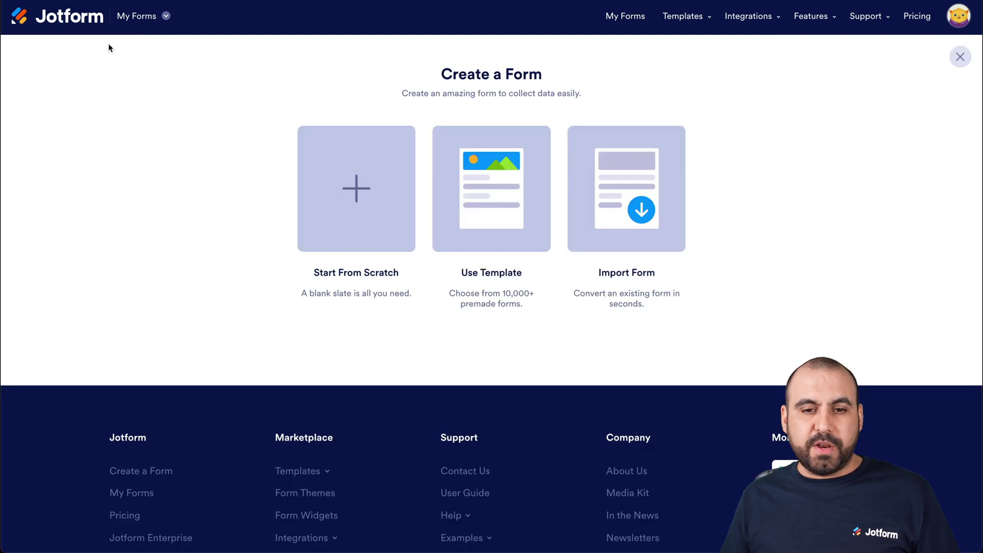
left_click(339, 189)
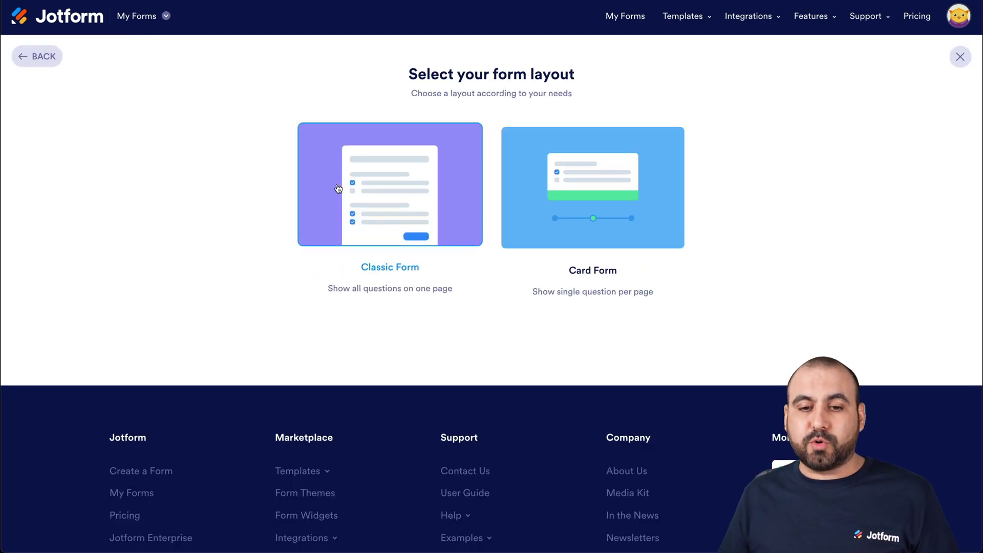
left_click(393, 192)
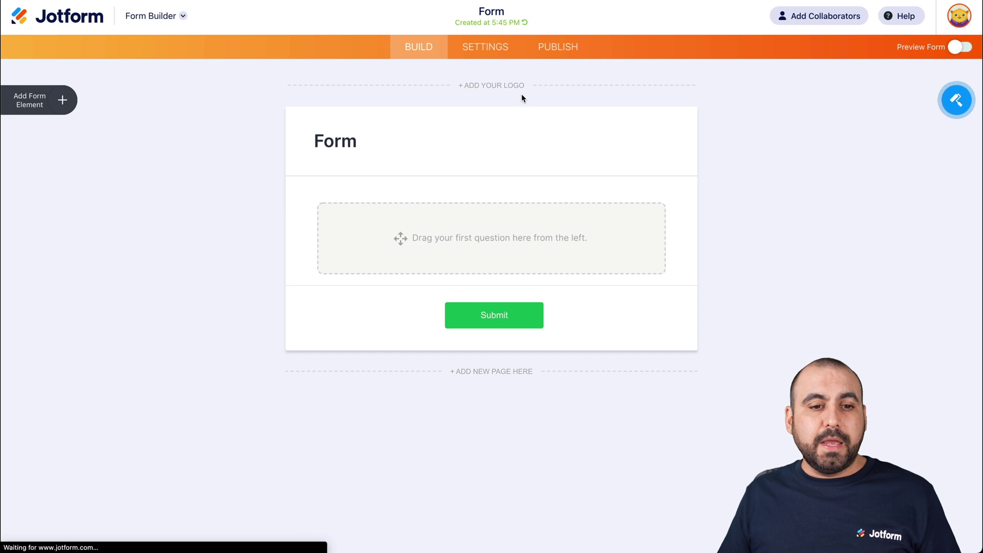
left_click(64, 100)
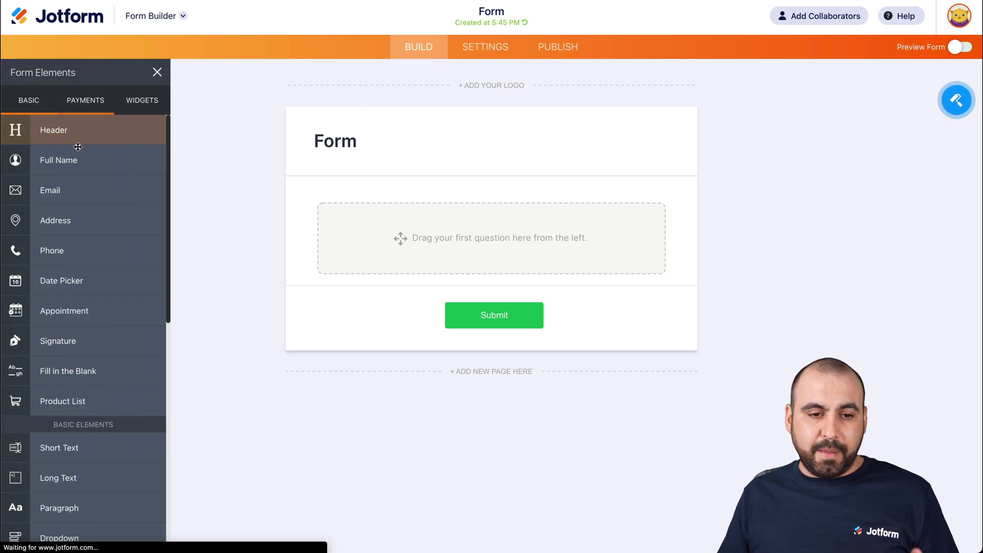
left_click(76, 159)
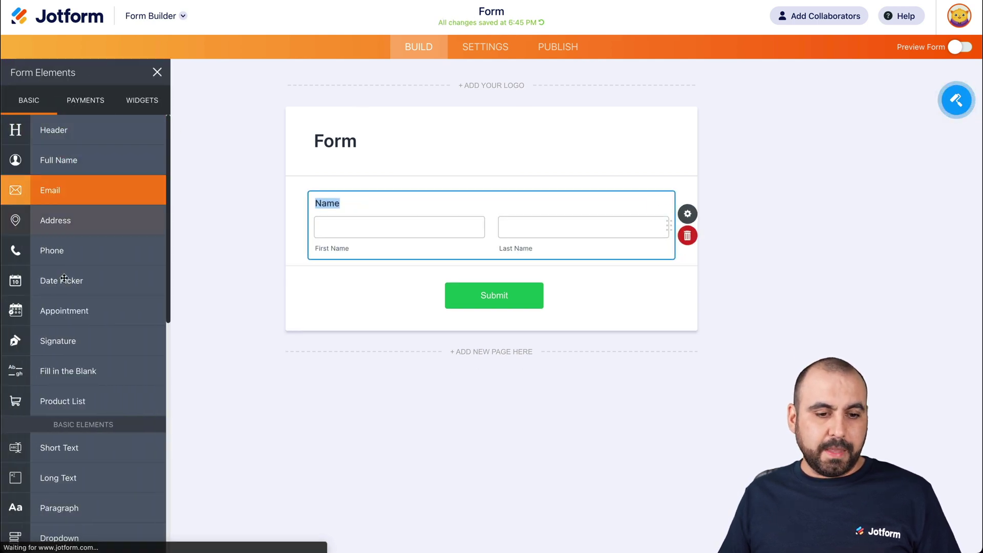
scroll(94, 402, "down", 2)
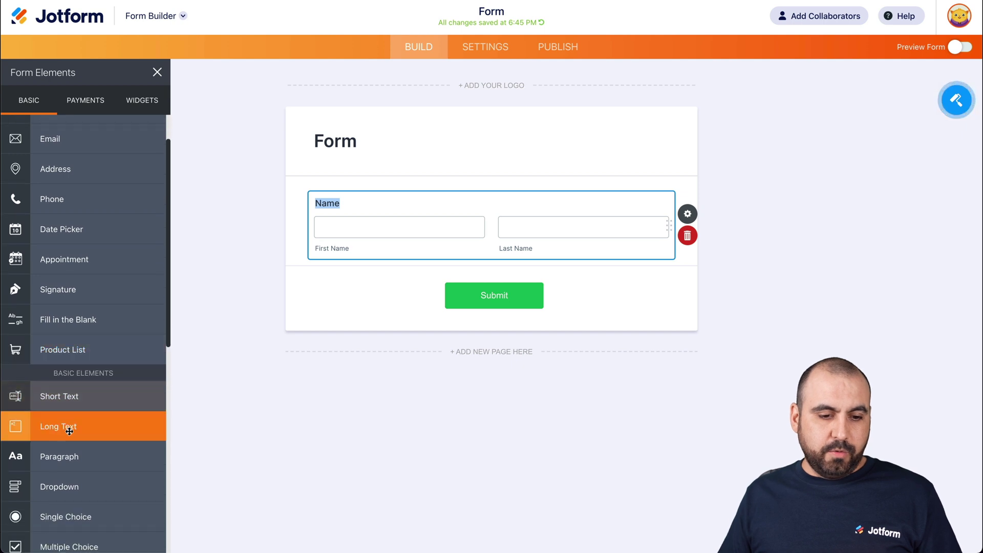
left_click(77, 397)
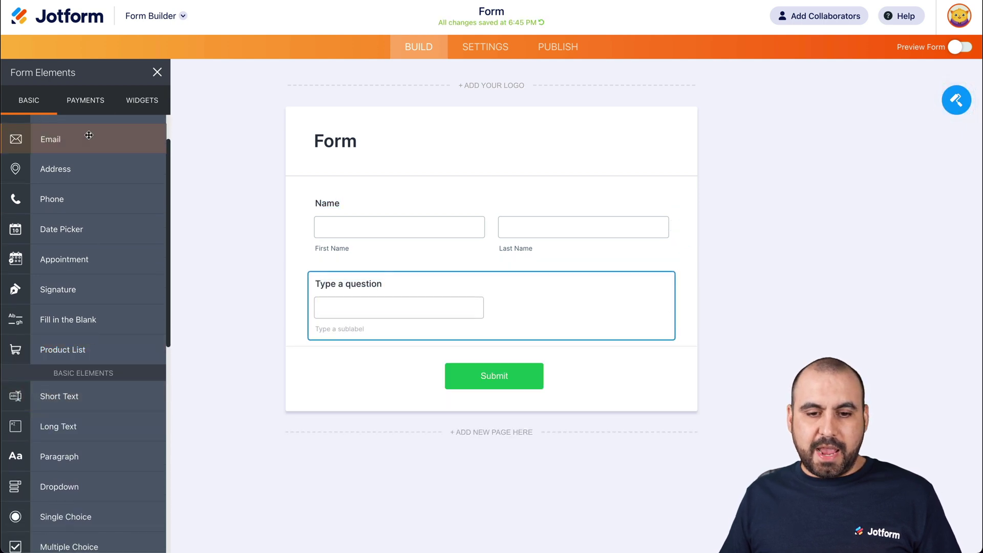
left_click(87, 137)
Rename the form title to 'Form for Integromat'.
double_click(488, 9)
type("Forms fo")
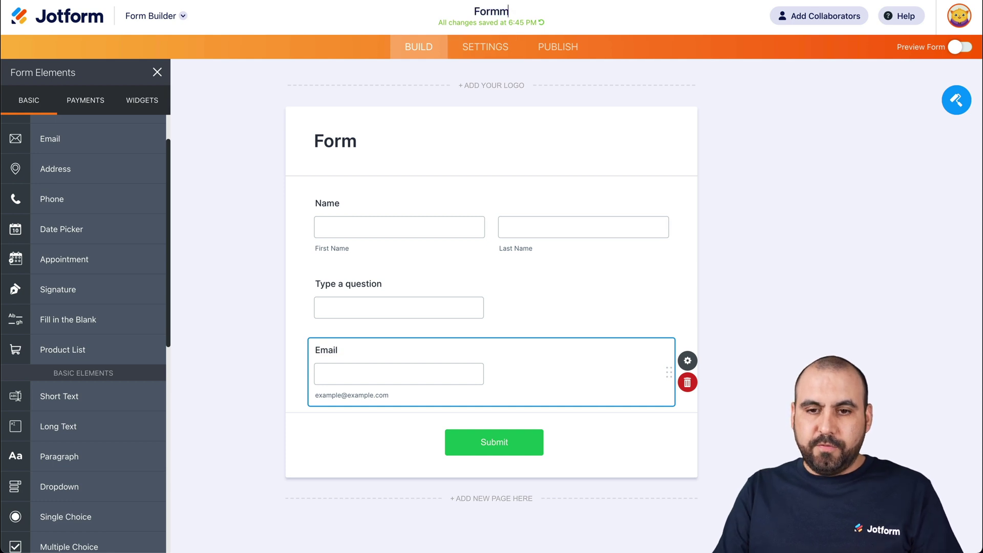
key("BackSpace")
key("BackSpace")
key("BackSpace")
key("BackSpace")
type("for")
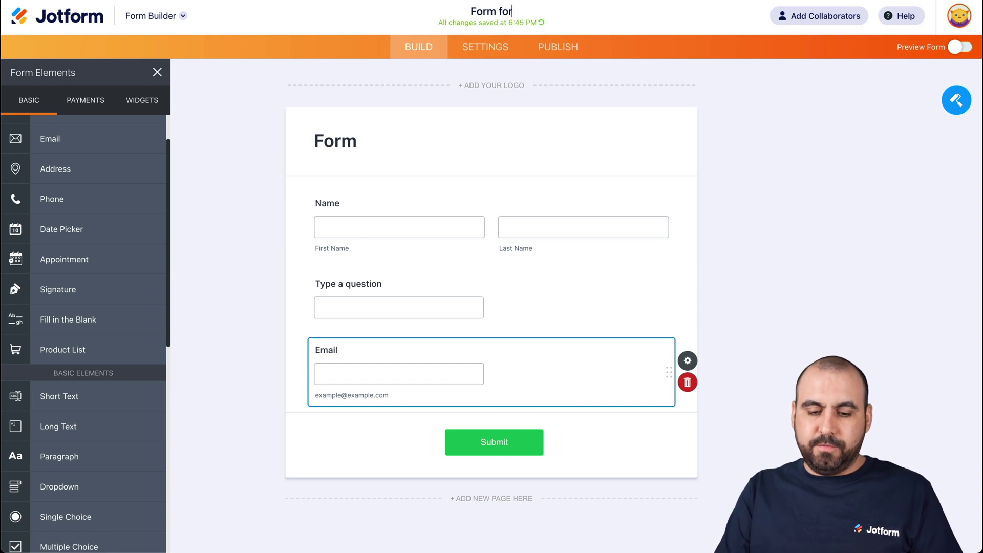
type(" Integromat")
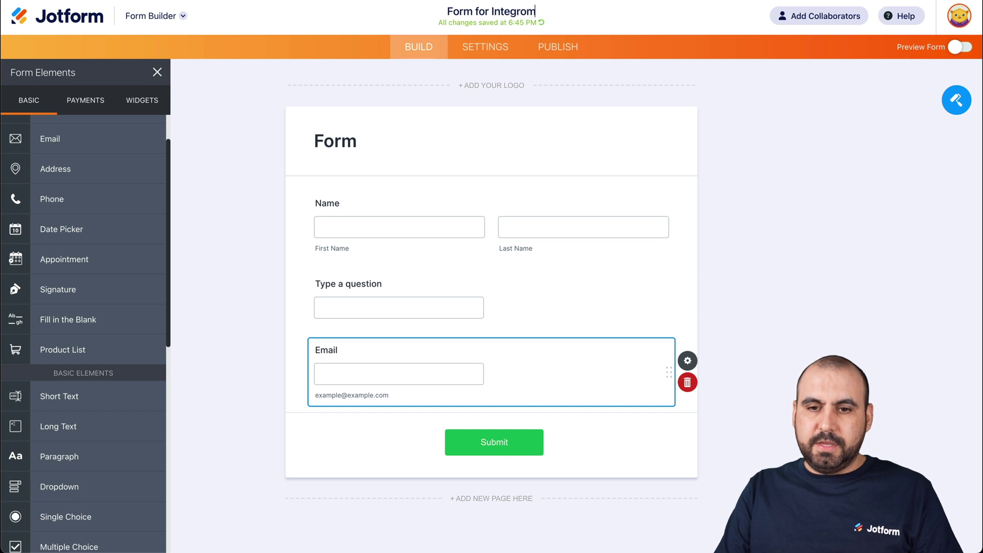
left_click(788, 147)
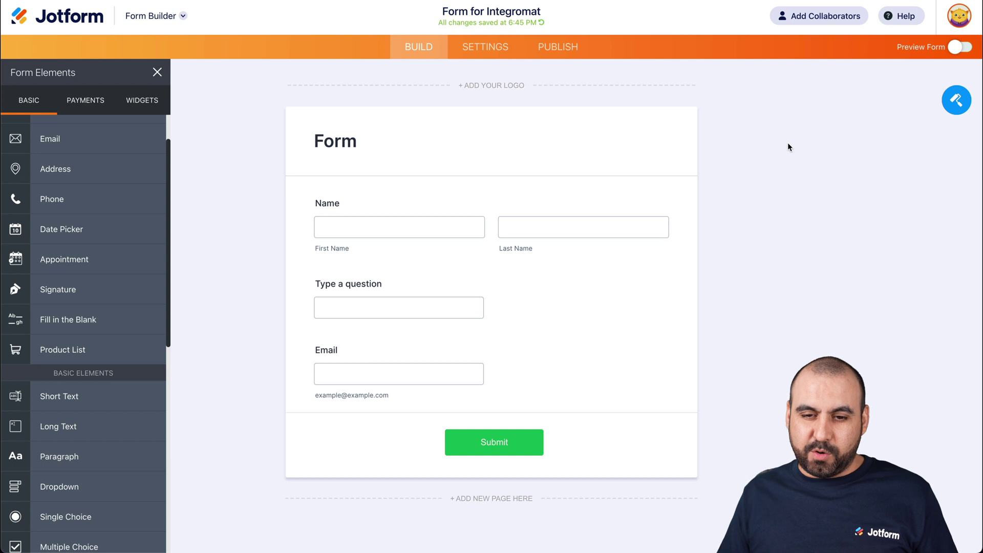
left_click(589, 169)
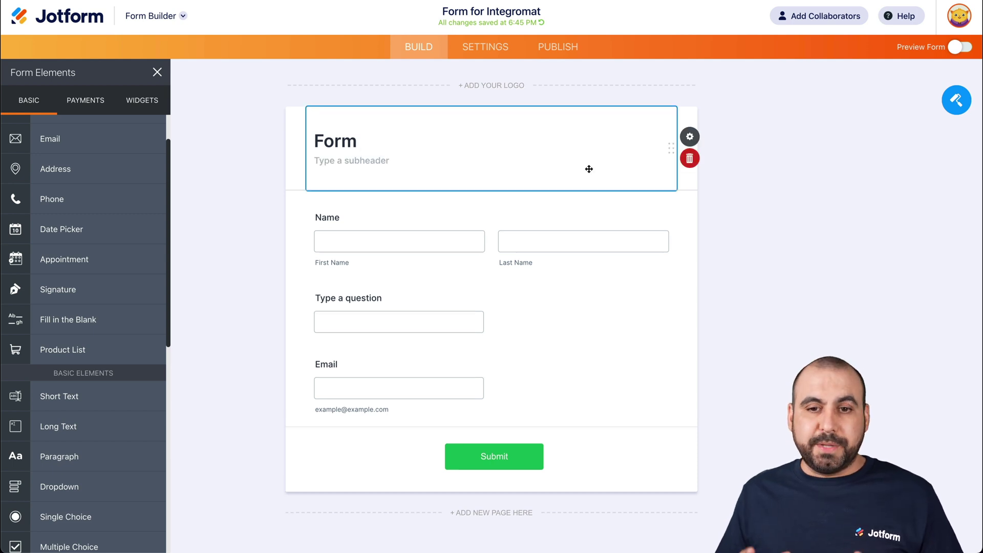
Find Integromat in the form's Integrations settings by searching 'integro' and visit the Integromat website.
left_click(492, 51)
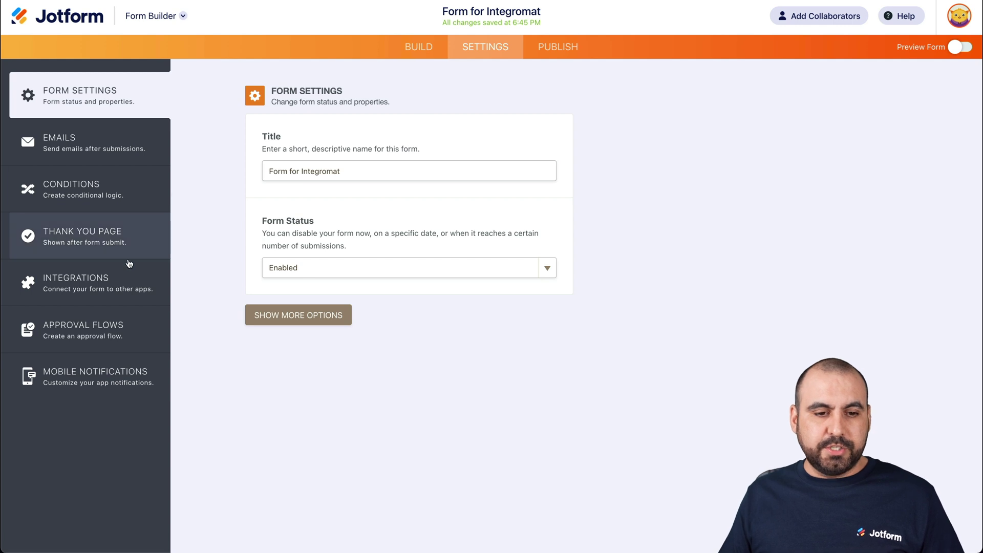
left_click(118, 281)
left_click(430, 123)
type("integro")
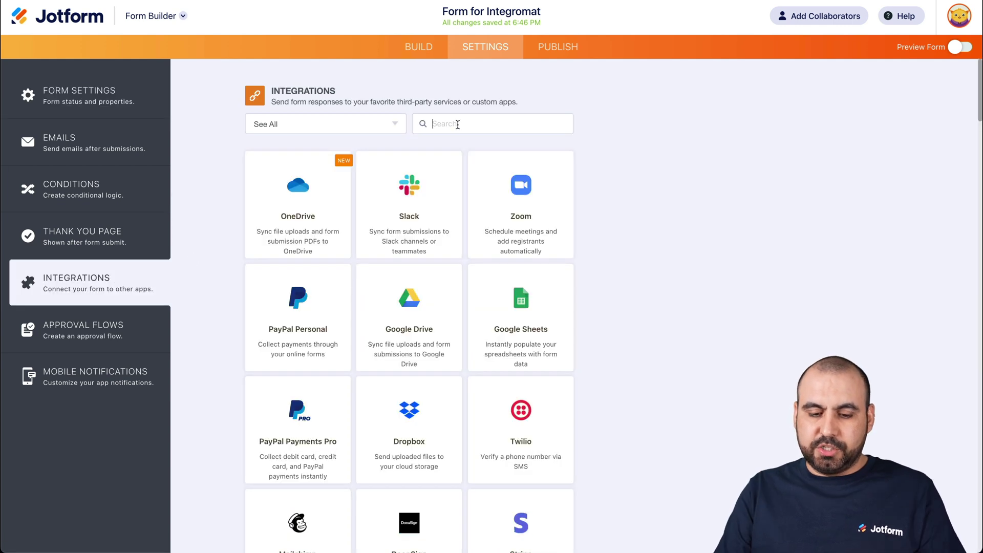
left_click(310, 178)
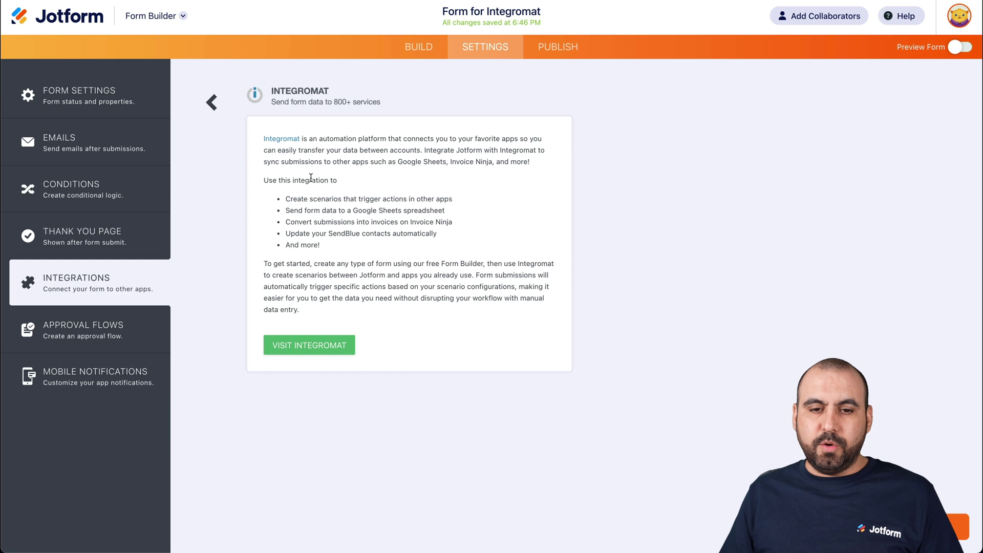
left_click(309, 347)
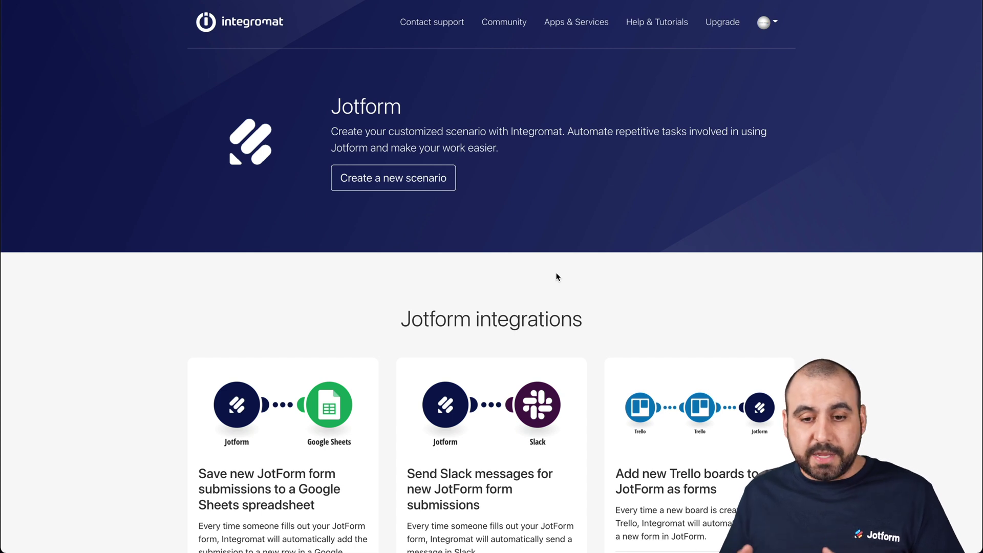
Scroll through Integromat's Jotform integration templates, then return to the top of the page.
scroll(557, 277, "down", 6)
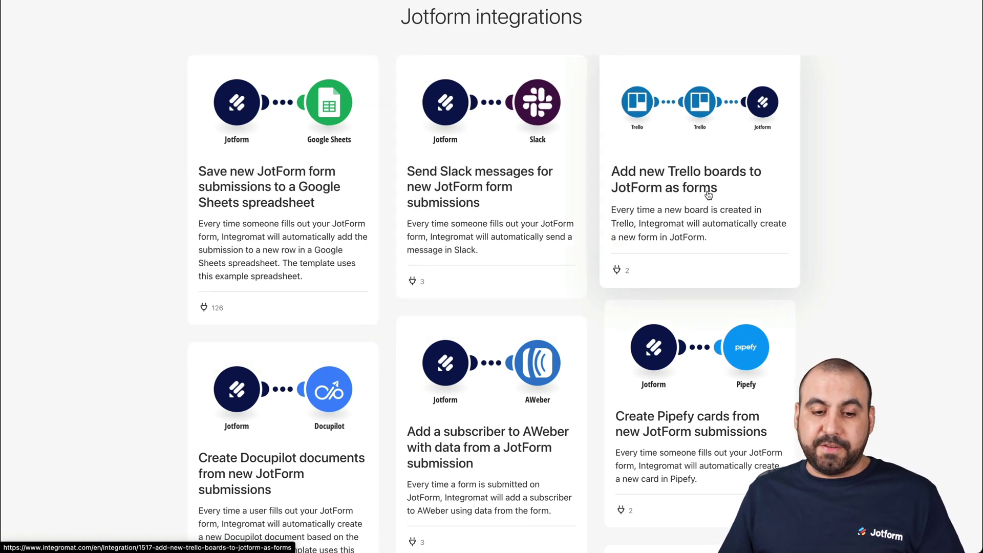
scroll(708, 195, "down", 3)
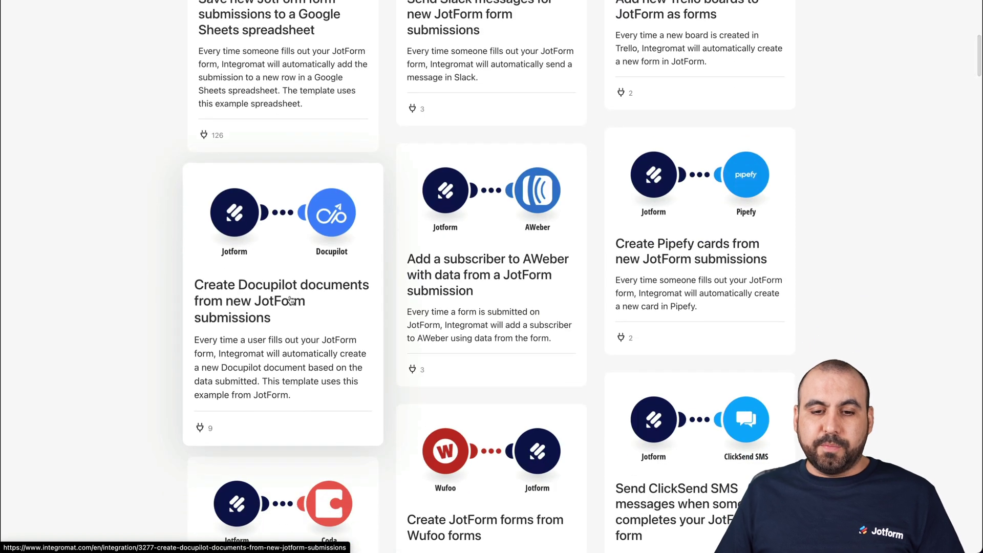
scroll(321, 320, "down", 5)
scroll(320, 319, "up", 15)
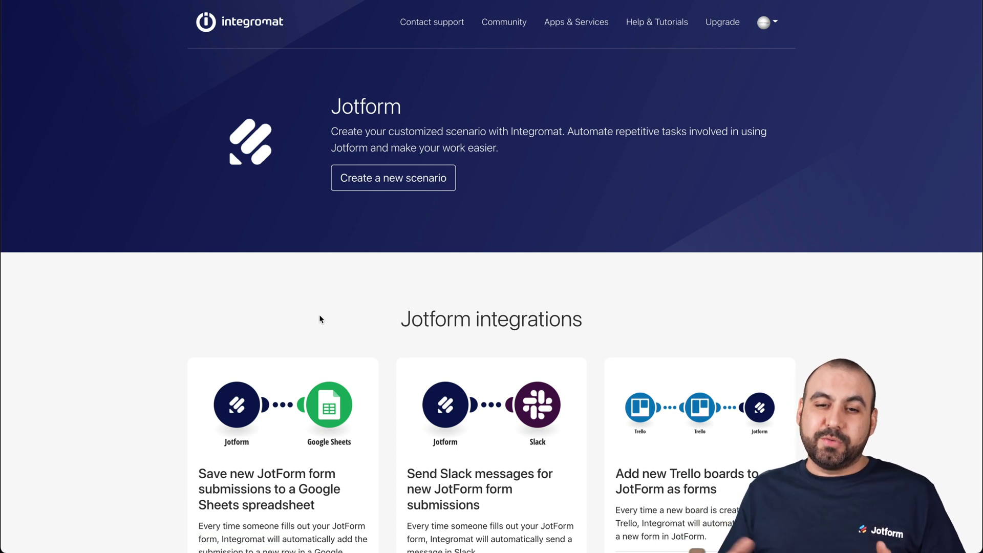
Start a new scenario and choose Jotform, found by searching 'jotfo', as the first module's app.
left_click(386, 180)
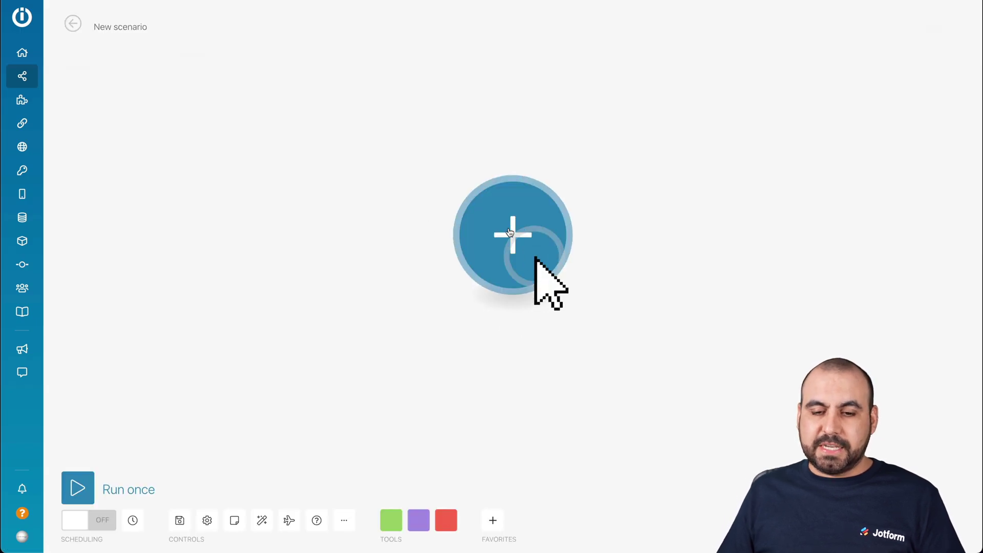
left_click(510, 232)
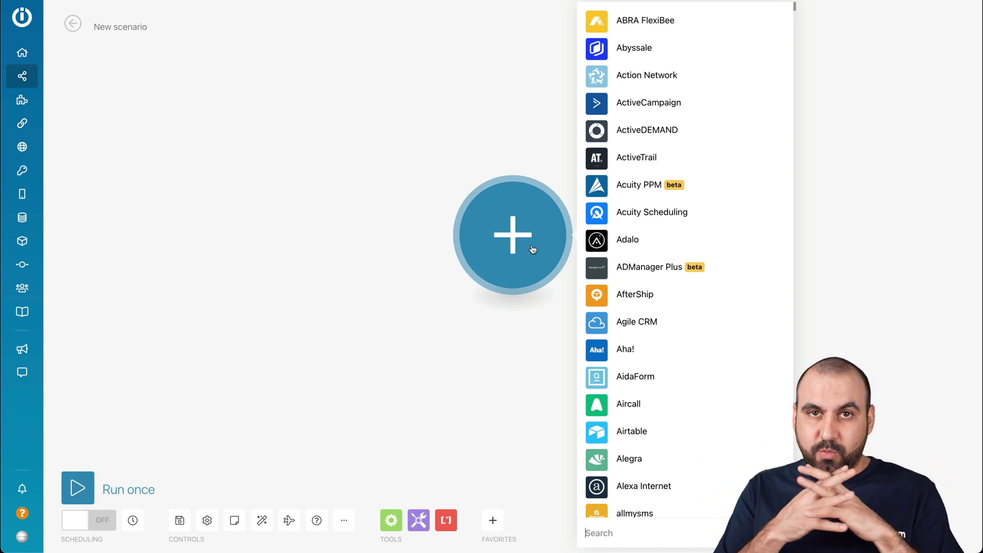
scroll(633, 301, "down", 3)
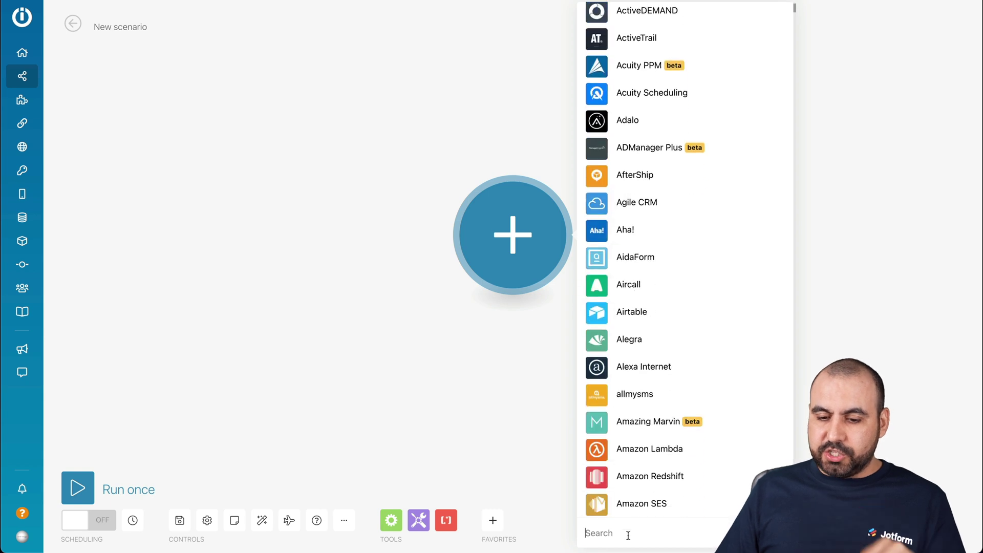
type("jotform")
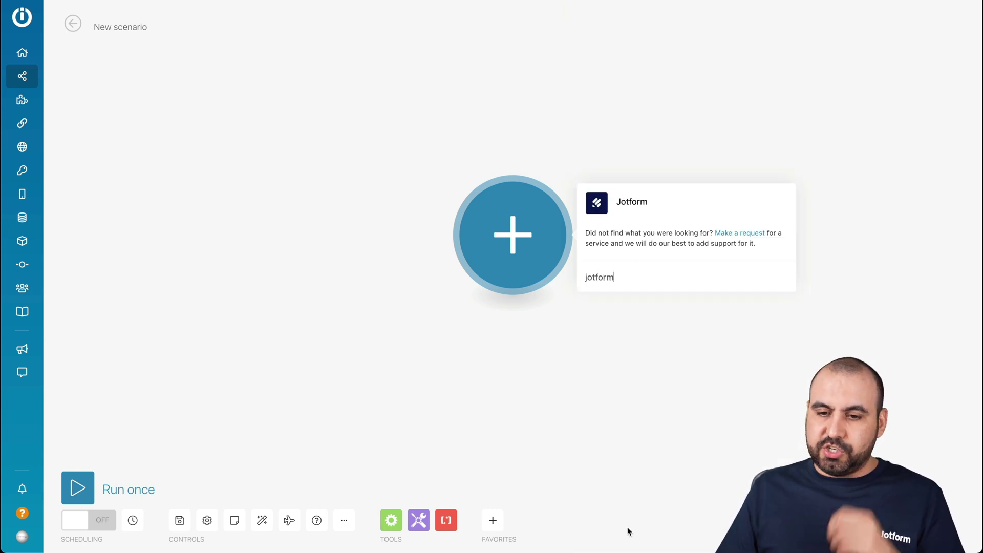
left_click(635, 202)
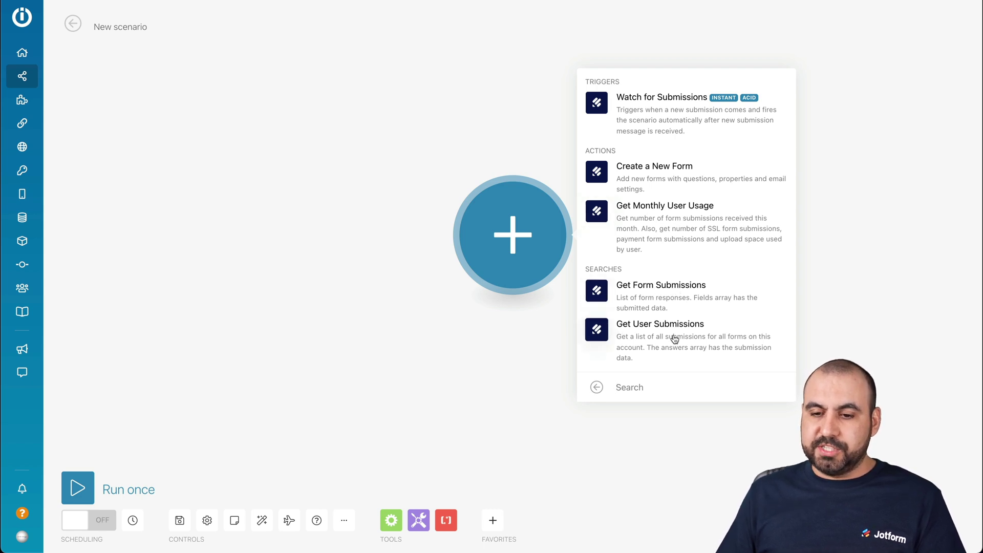
Choose the Watch for Submissions trigger and begin adding a webhook with a new Jotform connection.
left_click(679, 117)
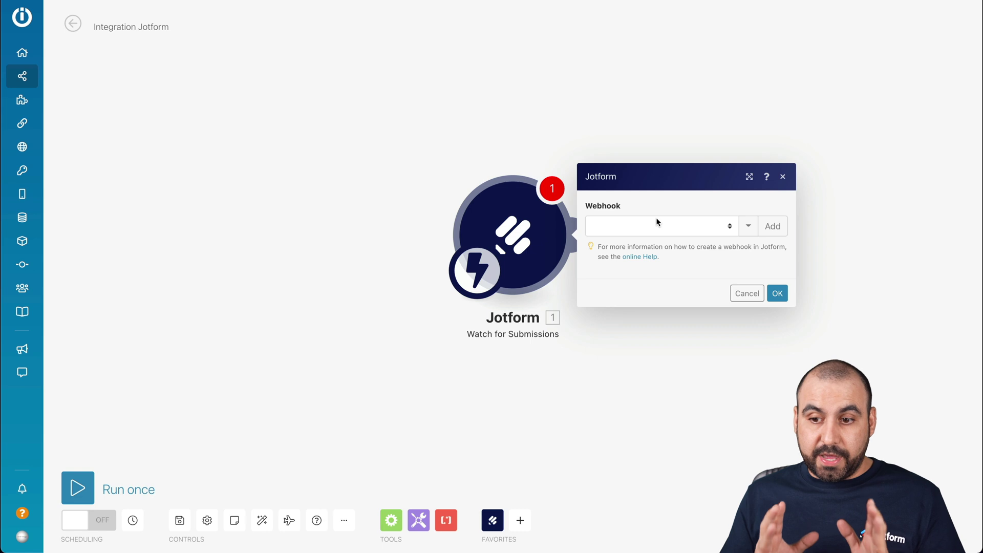
left_click(776, 228)
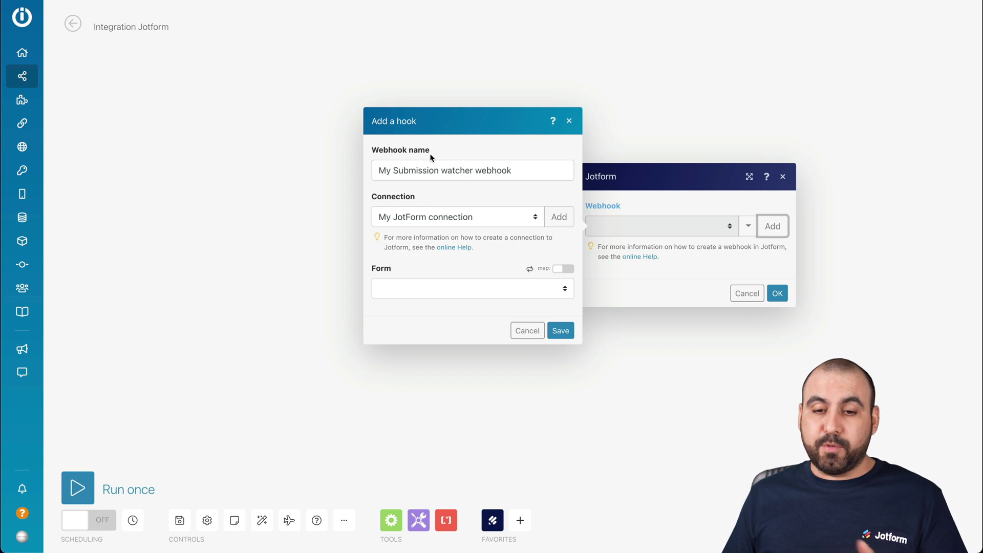
left_click(561, 219)
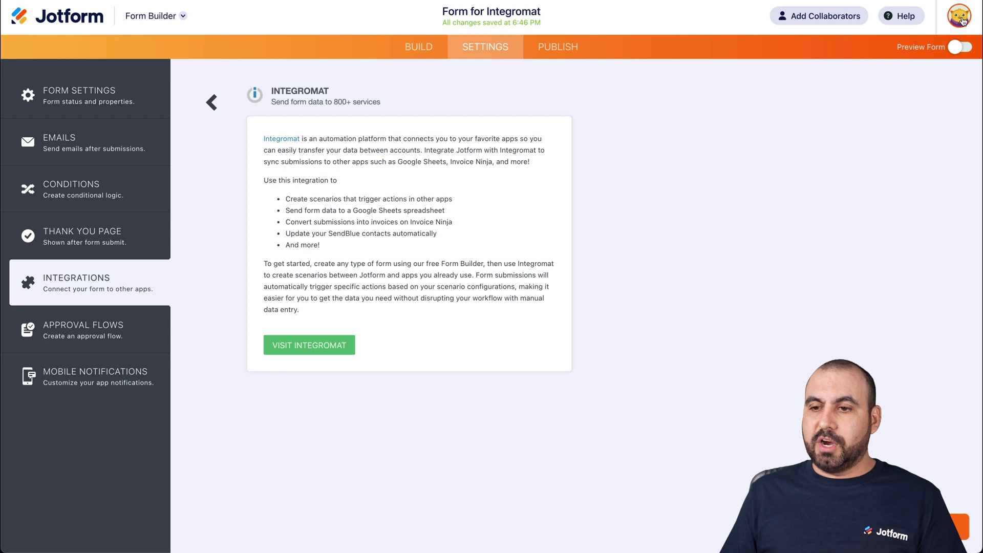
Create a new Jotform API key with Full Access permission and copy its value.
left_click(962, 20)
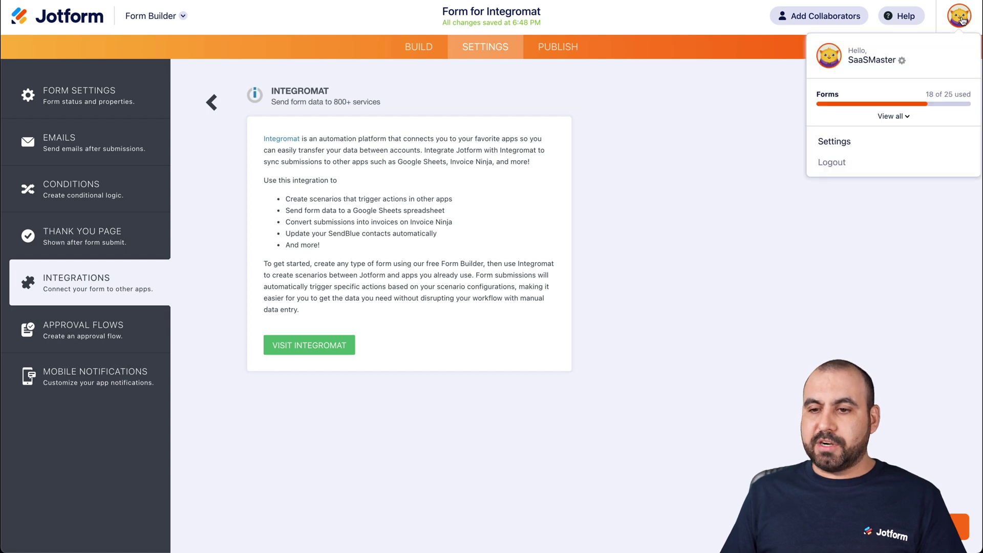
left_click(833, 144)
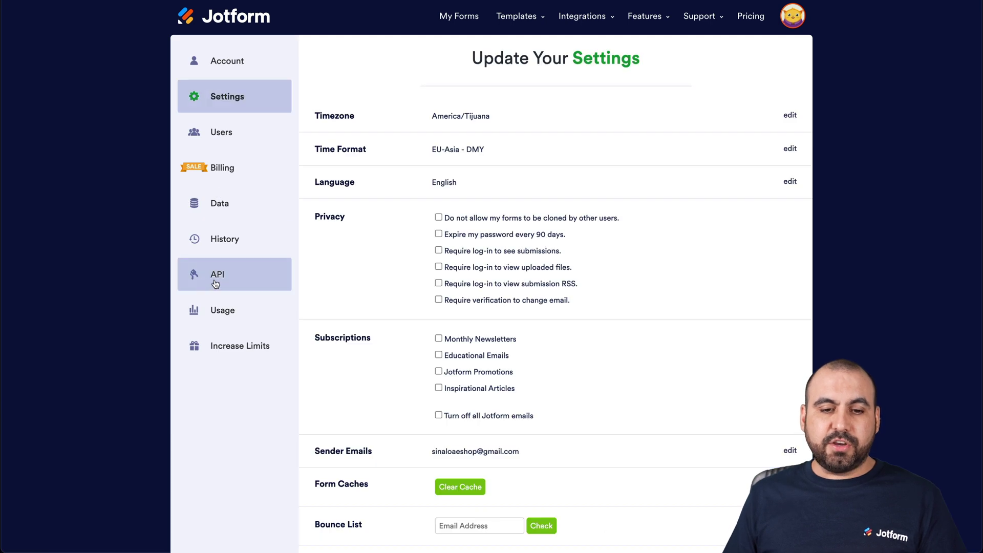
left_click(215, 284)
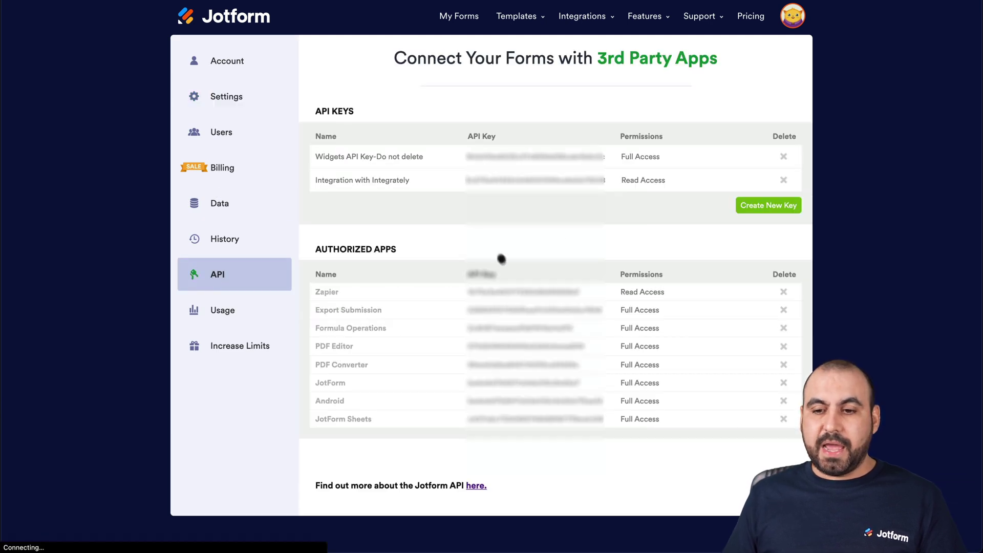
left_click(767, 207)
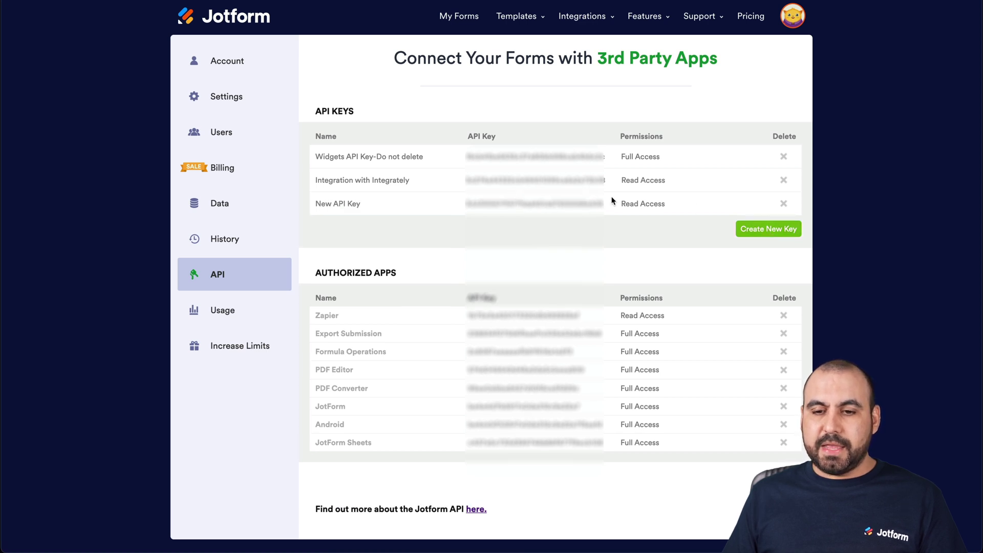
left_click(636, 203)
left_click(644, 216)
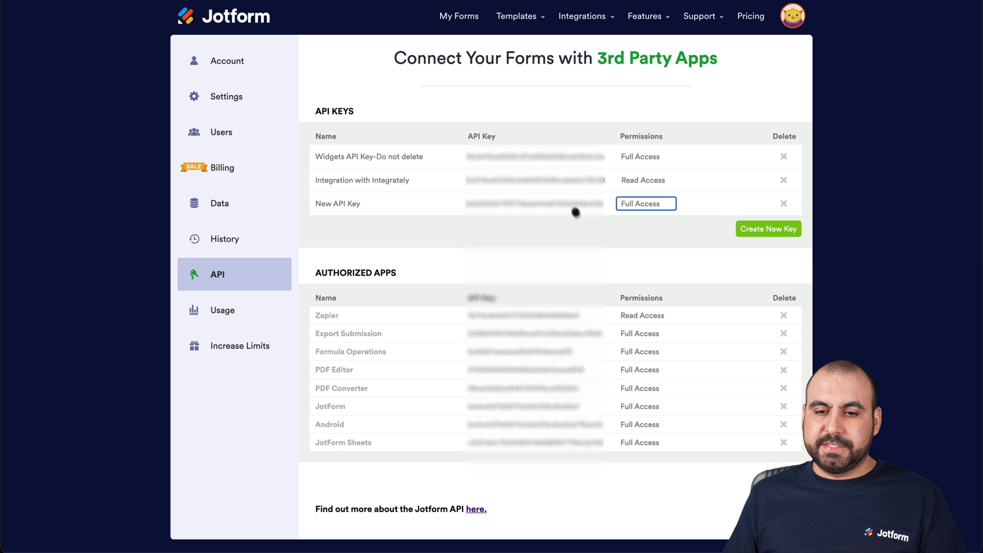
left_click(545, 204)
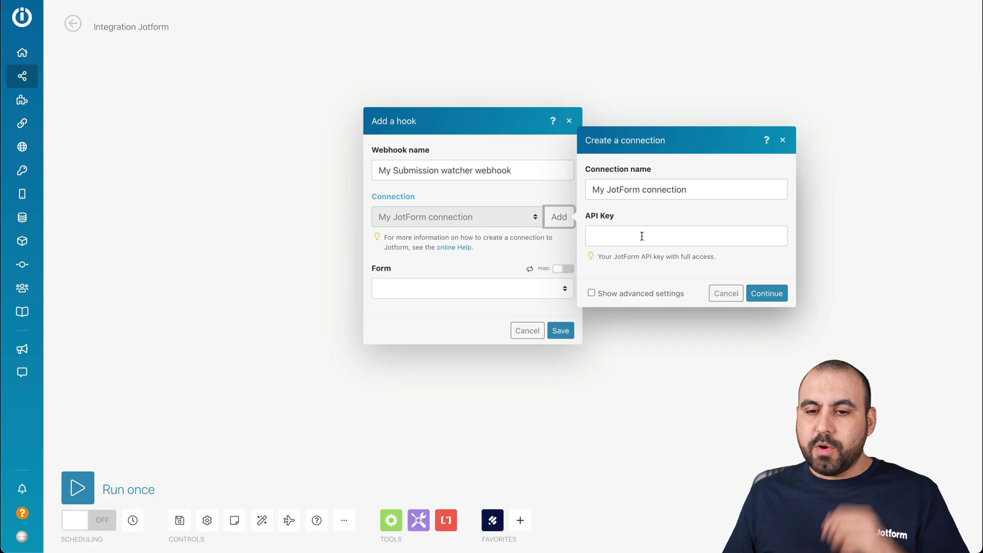
Paste the Jotform API key into the connection and create it.
left_click(643, 236)
key("ctrl+v")
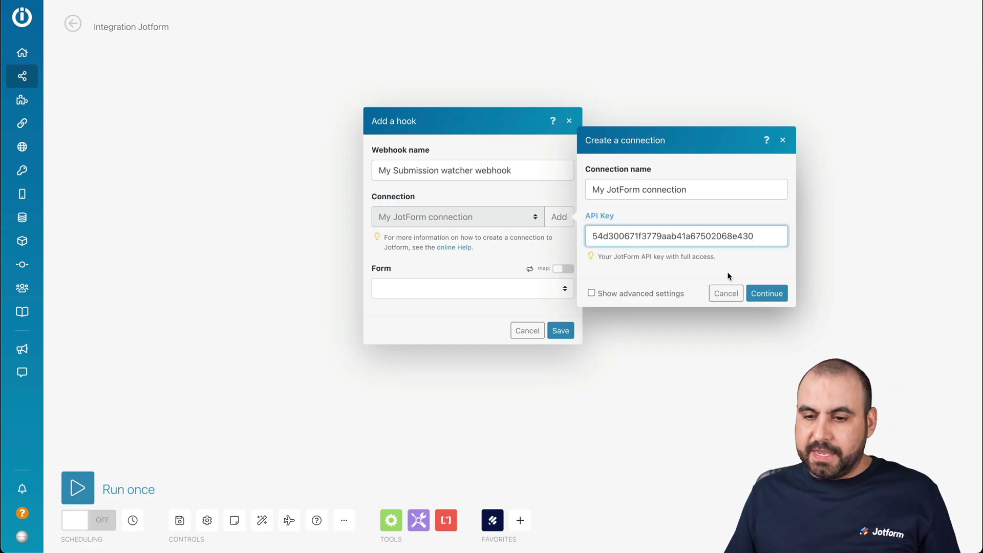
left_click(758, 292)
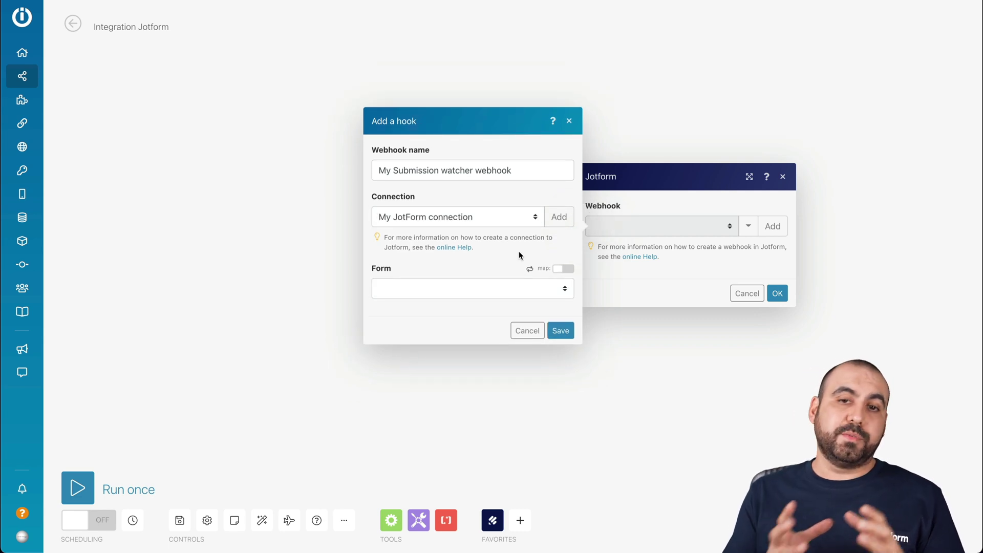
Set the webhook's form to Form for Integromat and save it.
left_click(504, 288)
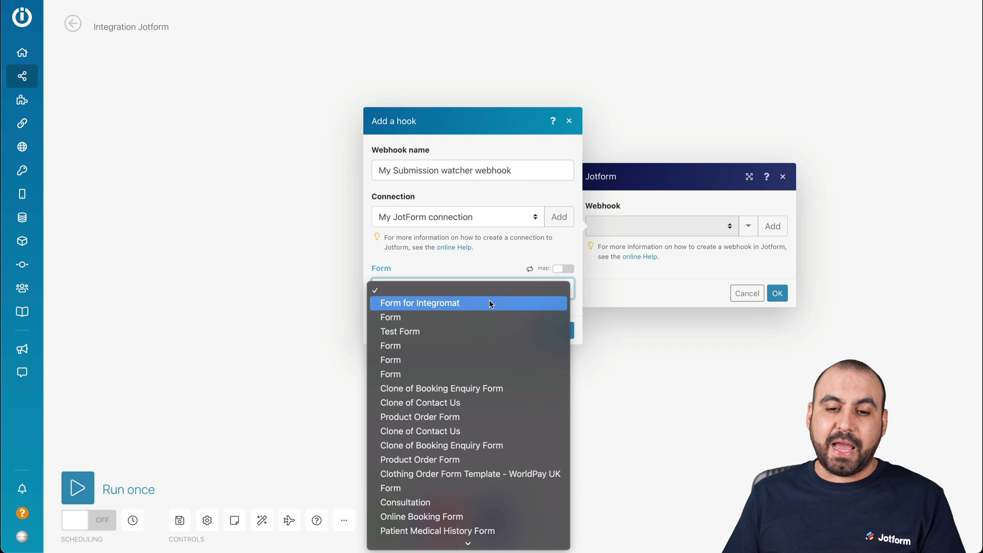
left_click(490, 303)
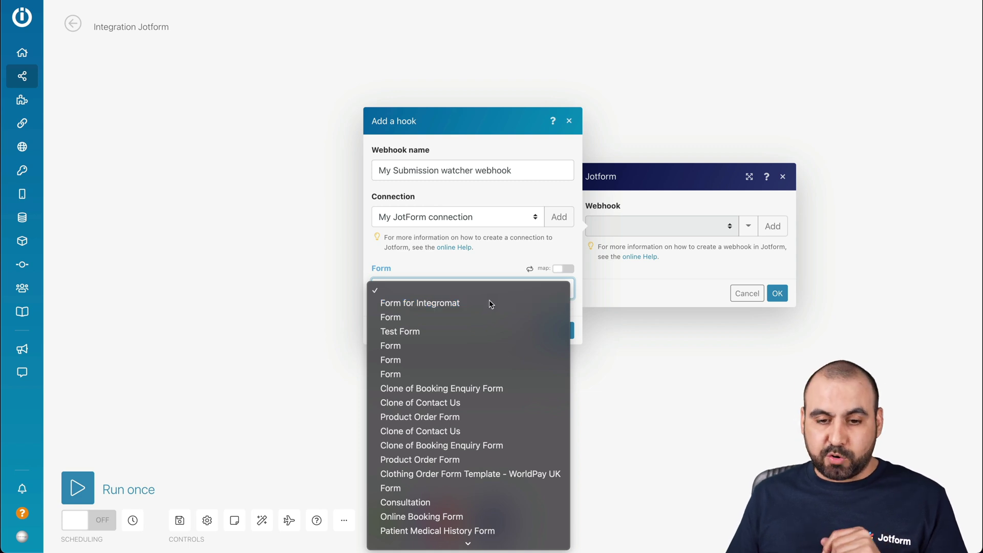
left_click(558, 330)
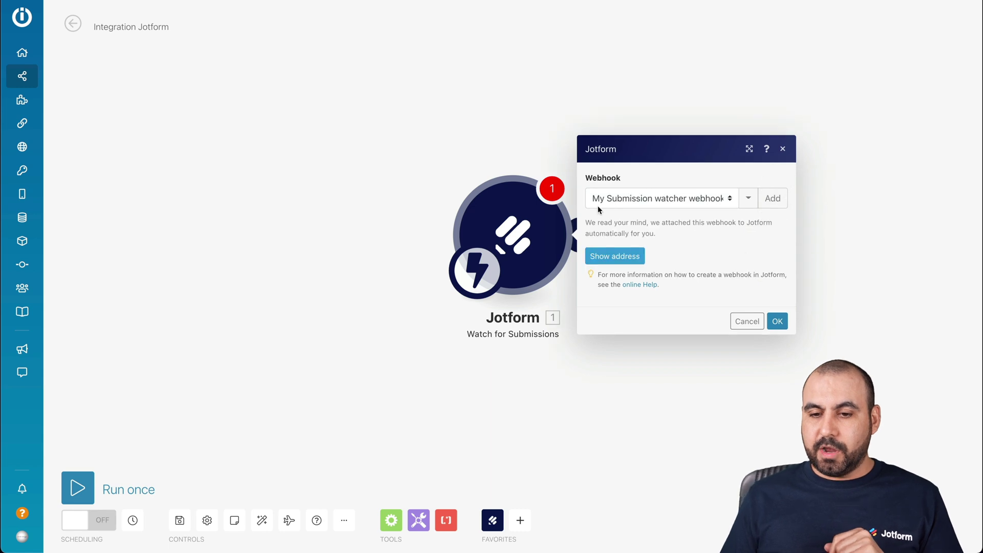
Confirm the trigger's webhook, check its address, and add a module after the Jotform trigger.
left_click(780, 321)
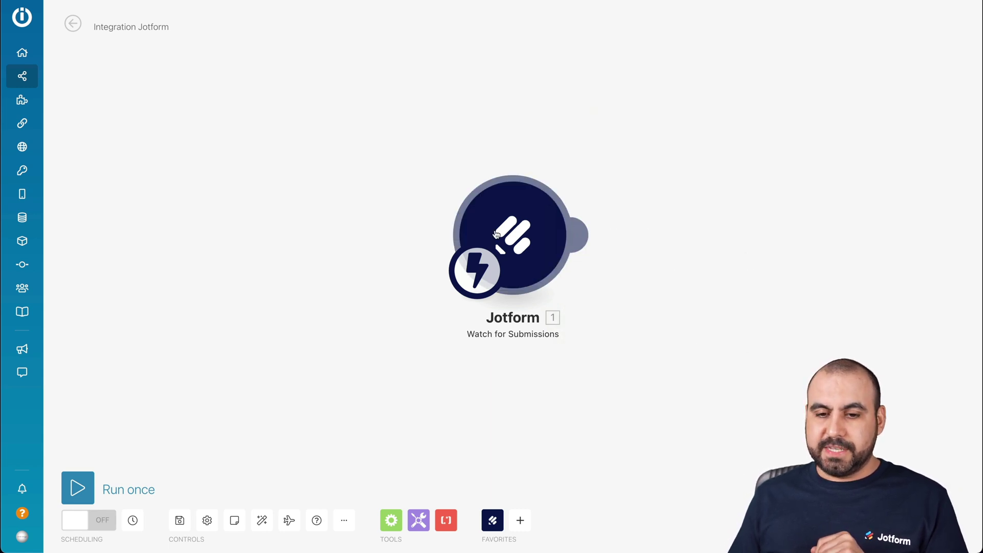
left_click(520, 246)
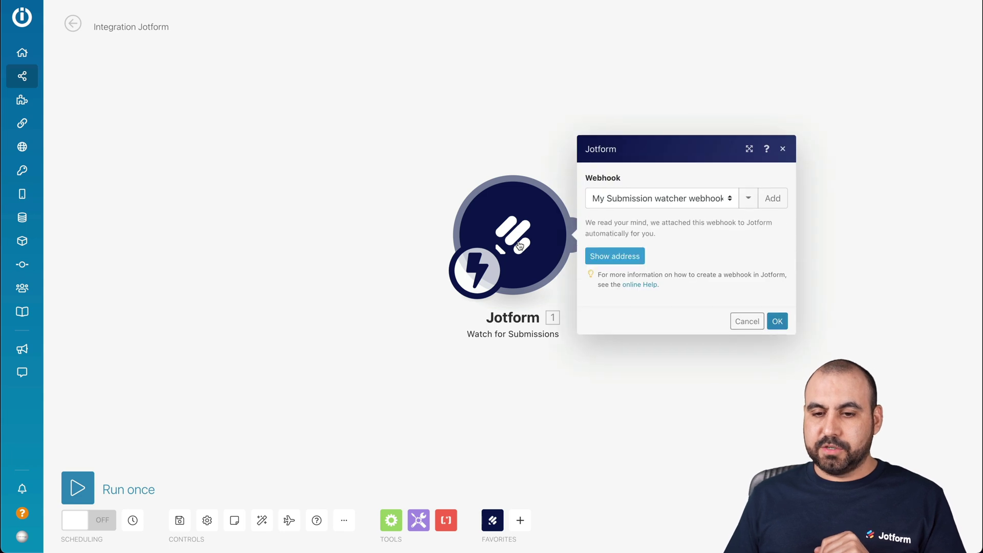
left_click(631, 258)
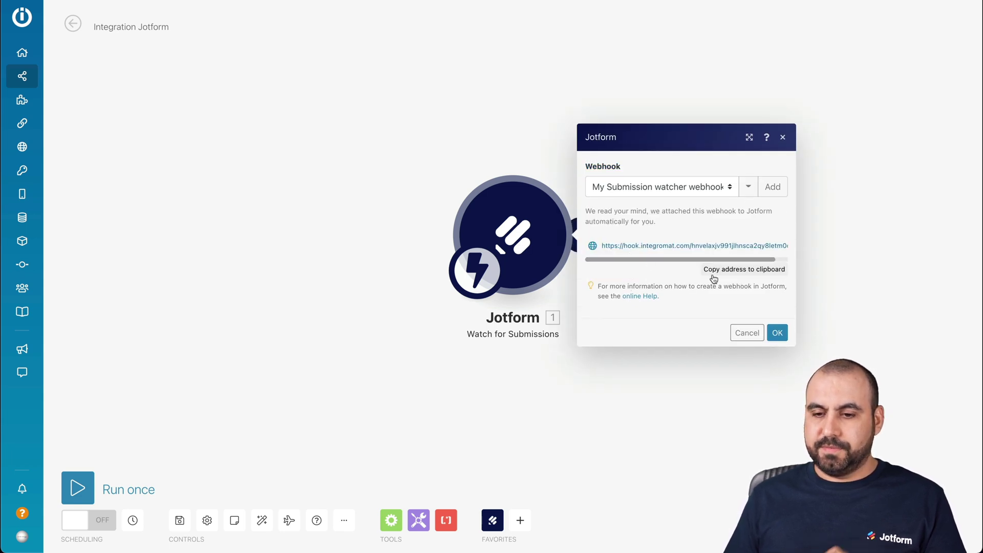
left_click(774, 331)
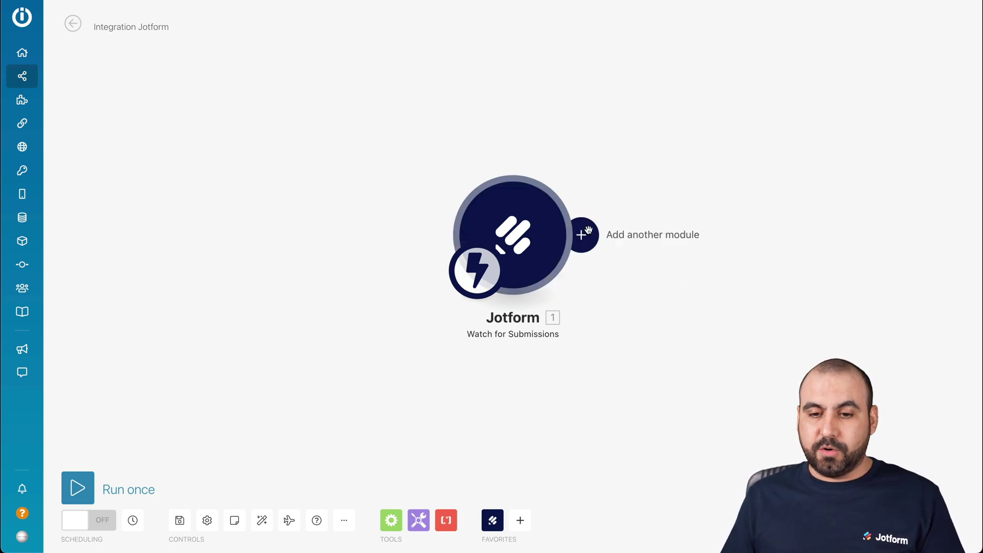
left_click(589, 241)
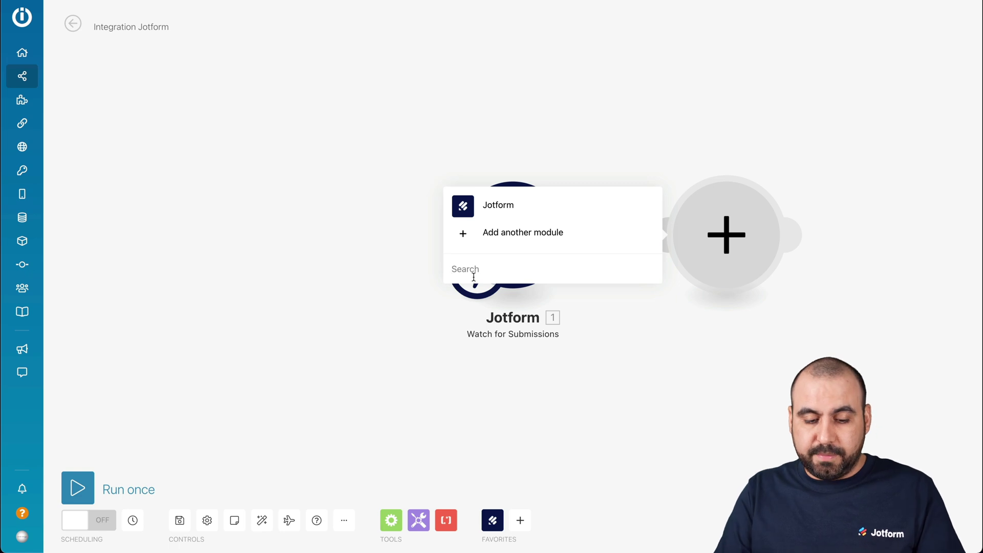
Search 'sendi' and set the second module to Sendinblue's Create a Contact action.
type("sendi")
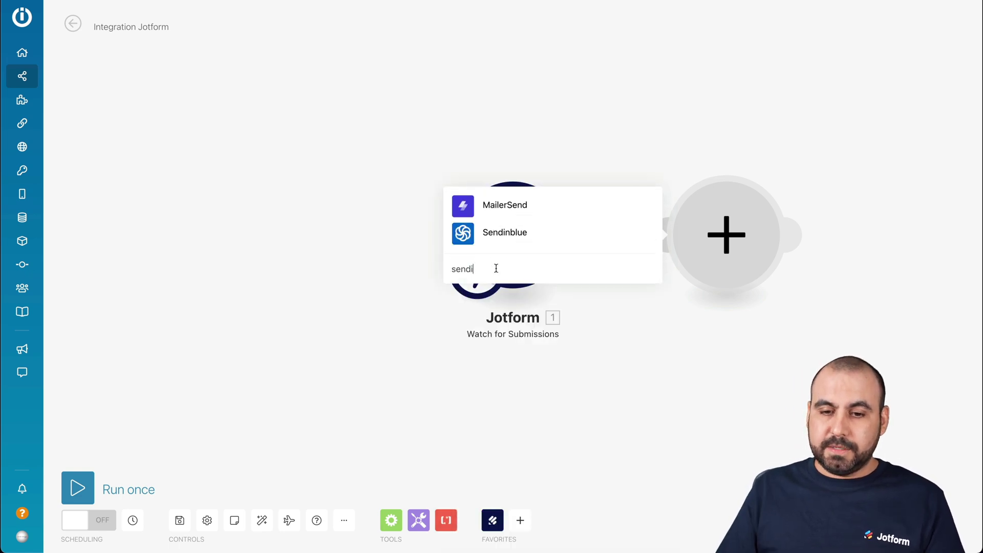
left_click(506, 220)
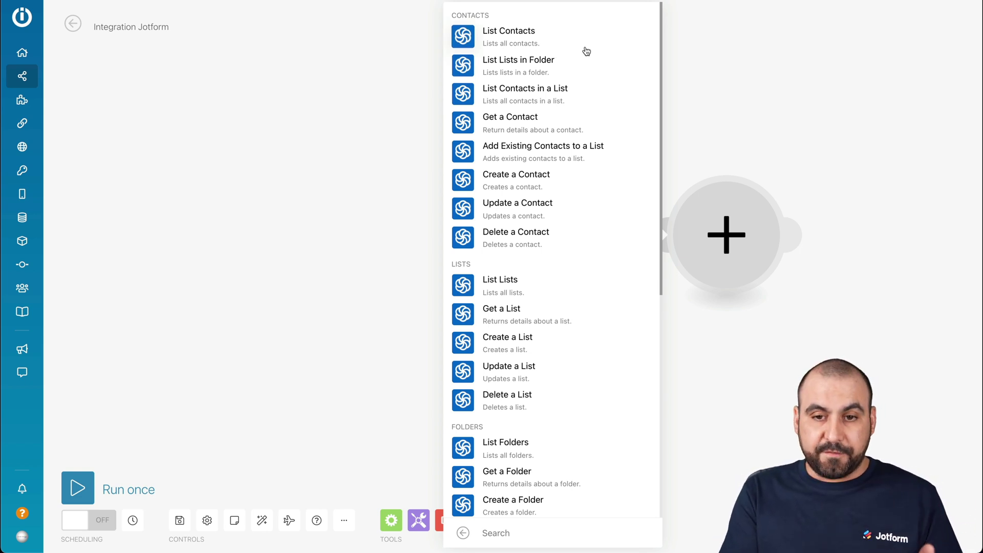
left_click(521, 181)
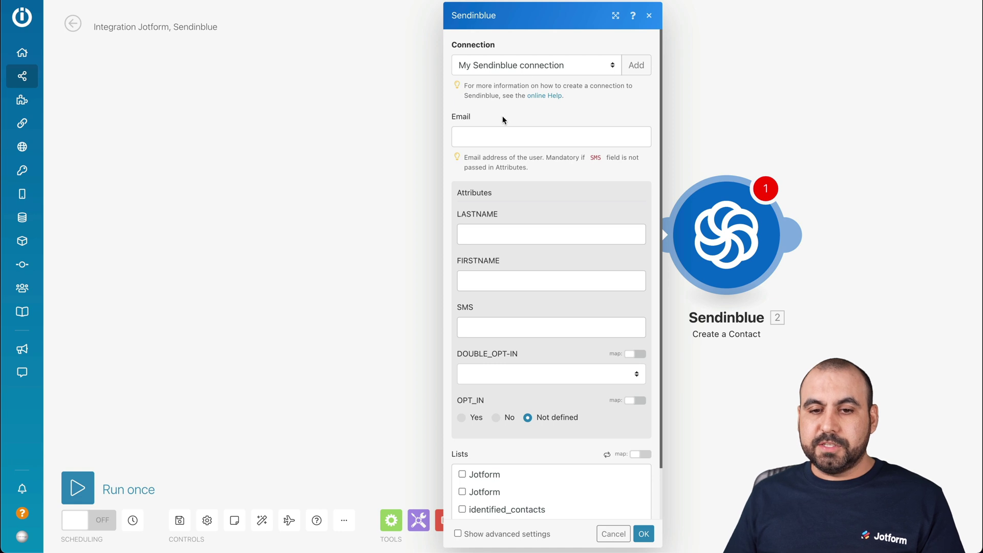
Map the submission's Email answer into the contact's Email field.
left_click(474, 136)
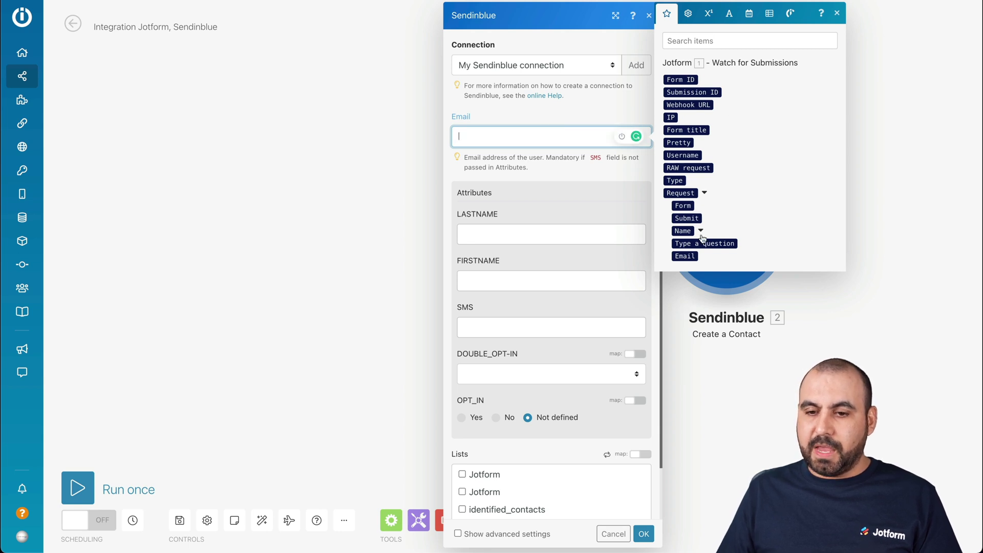
left_click(685, 256)
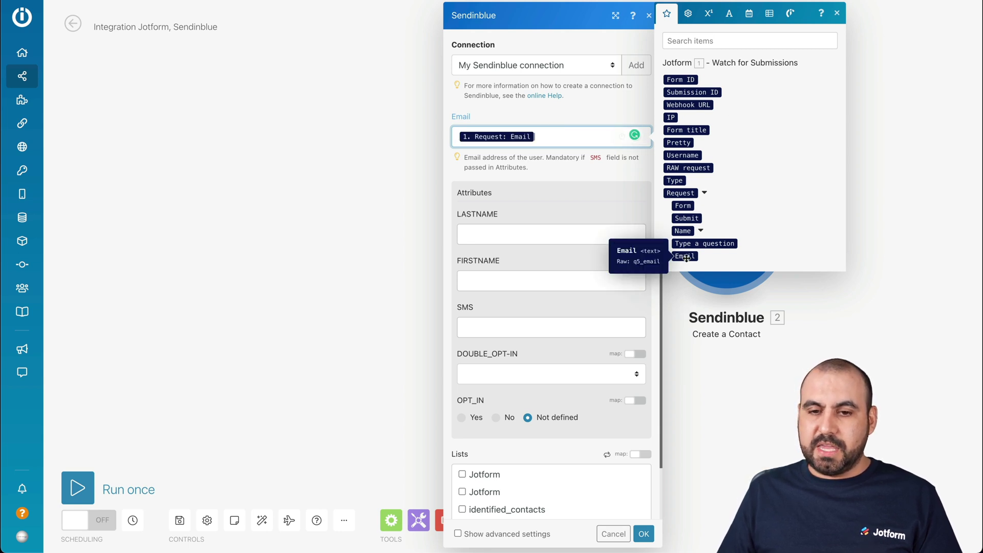
left_click(565, 171)
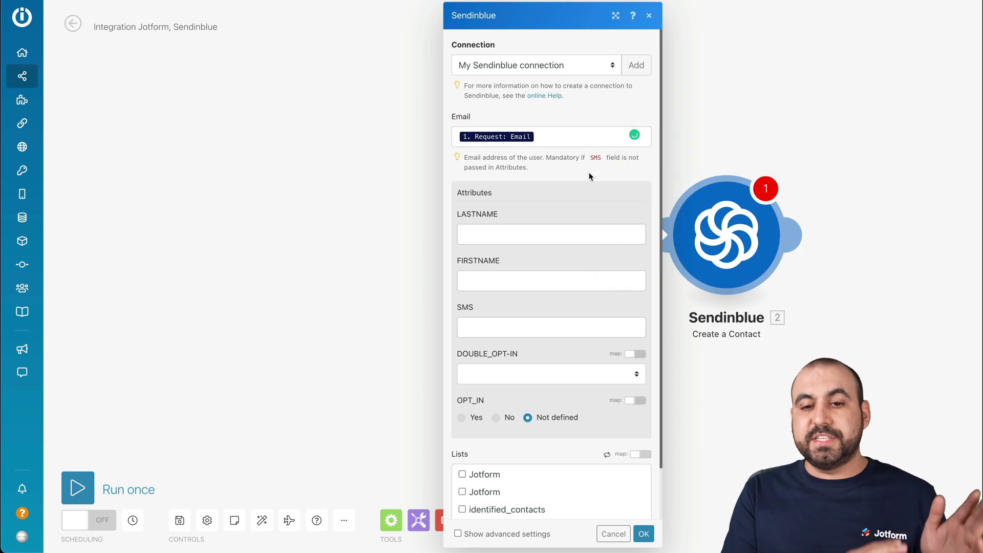
scroll(589, 172, "down", 1)
Map Name: First Name into LASTNAME and Name: Last Name into FIRSTNAME.
left_click(490, 174)
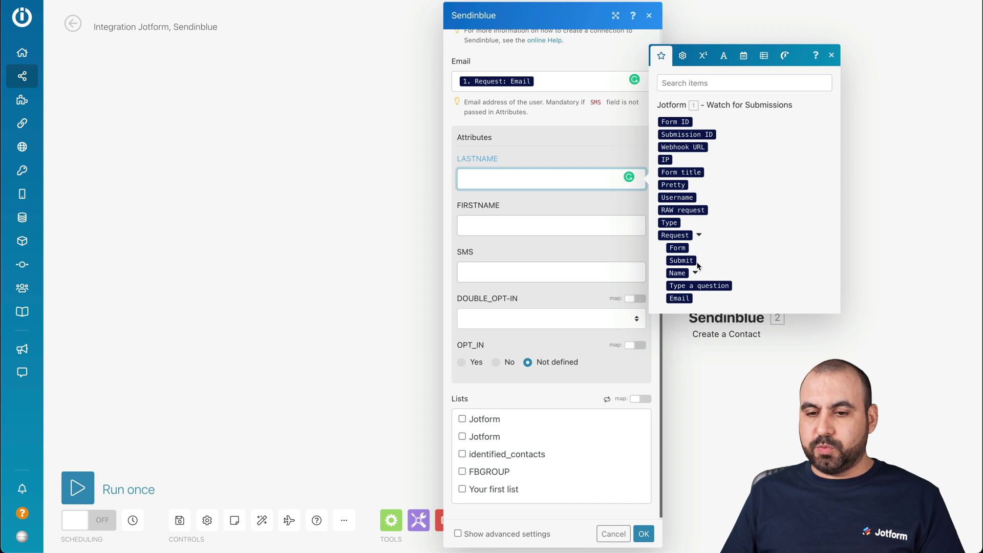
left_click(687, 273)
left_click(695, 273)
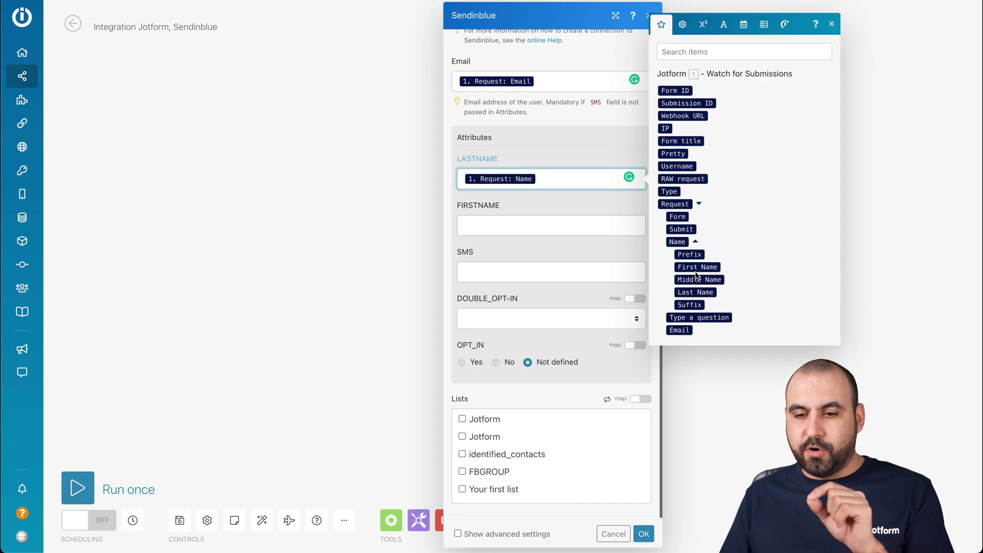
key("BackSpace")
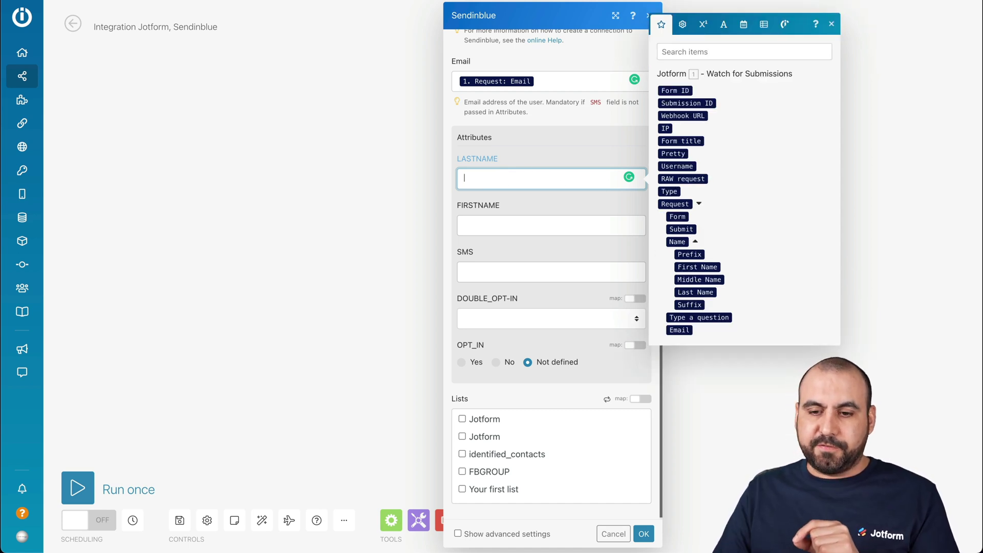
left_click(697, 267)
left_click(507, 225)
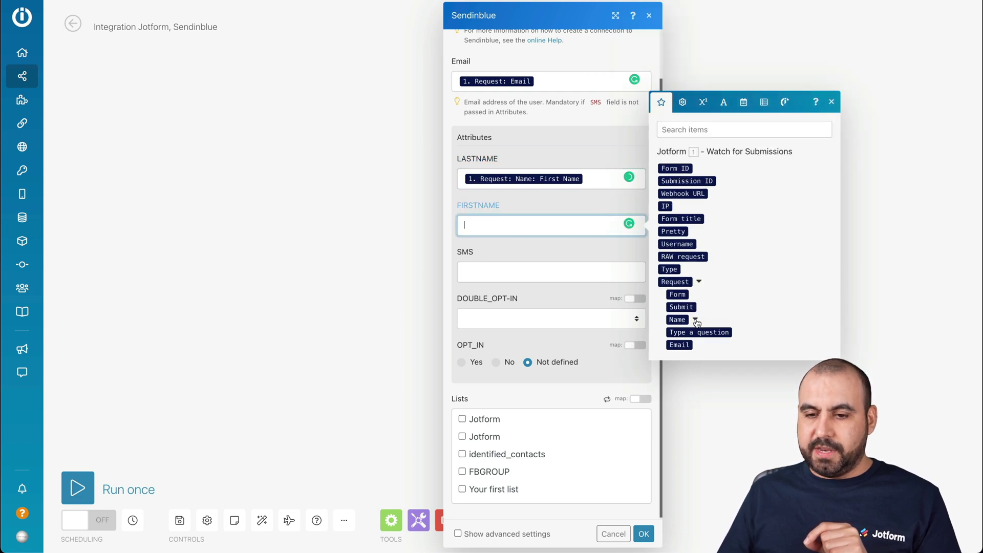
left_click(695, 319)
left_click(705, 337)
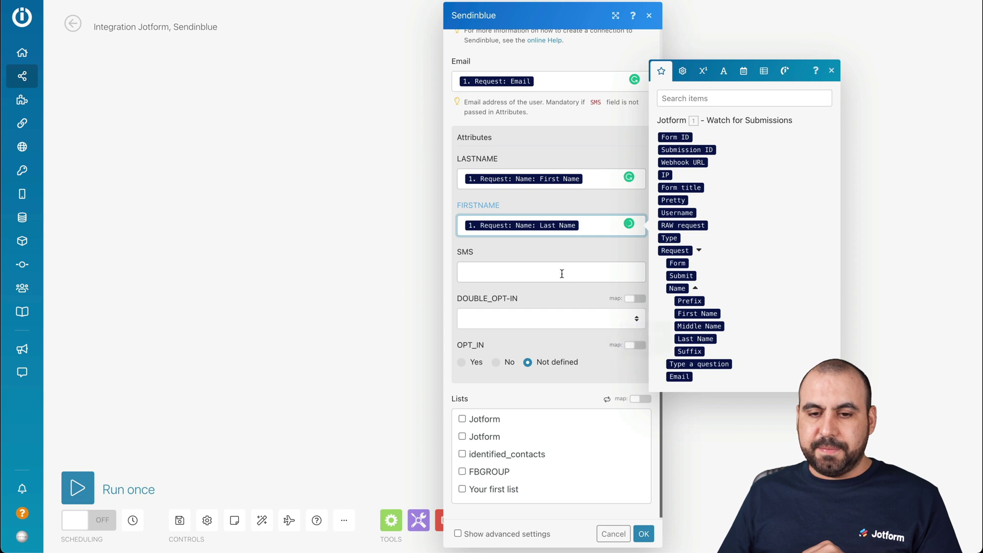
Leave SMS empty, add contacts to the first Jotform list, and save the module.
left_click(542, 271)
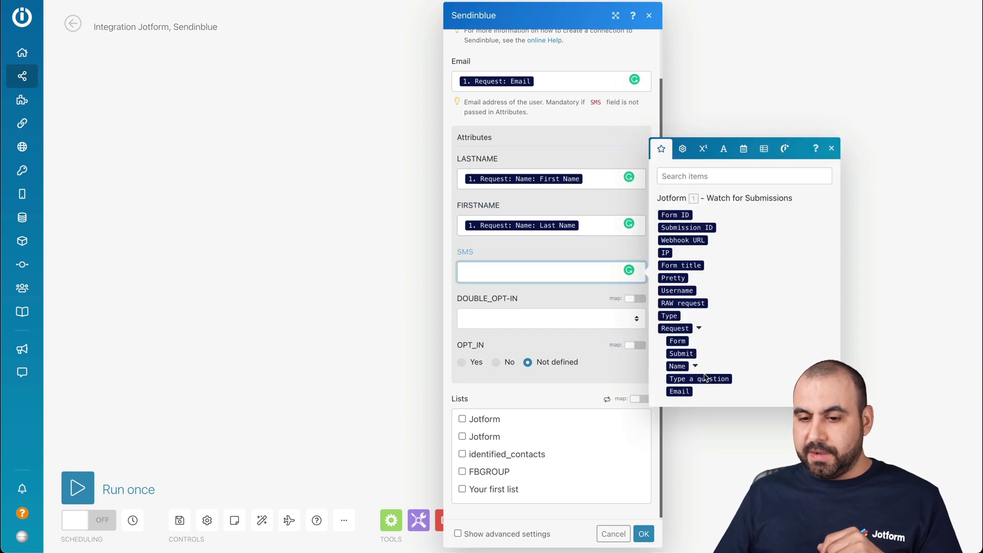
left_click(611, 247)
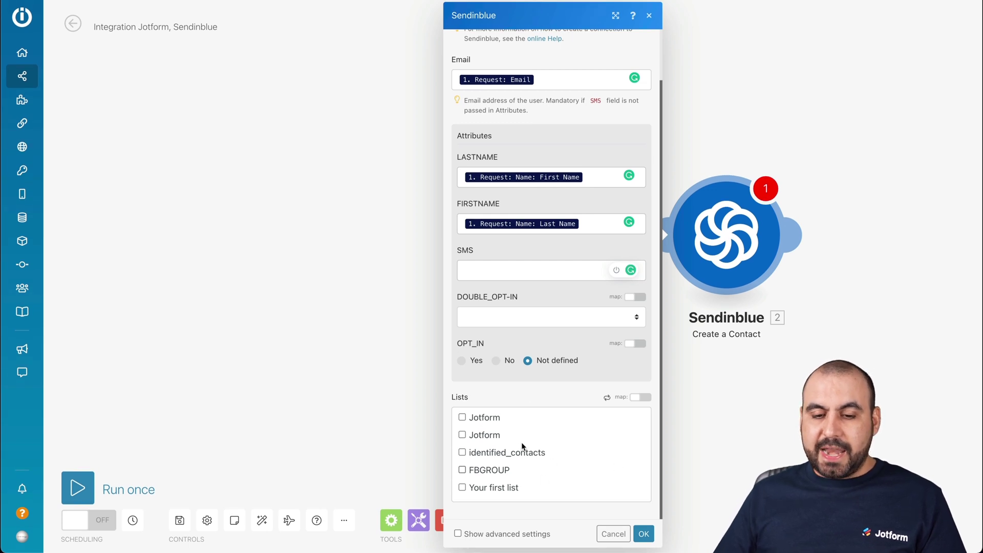
left_click(463, 418)
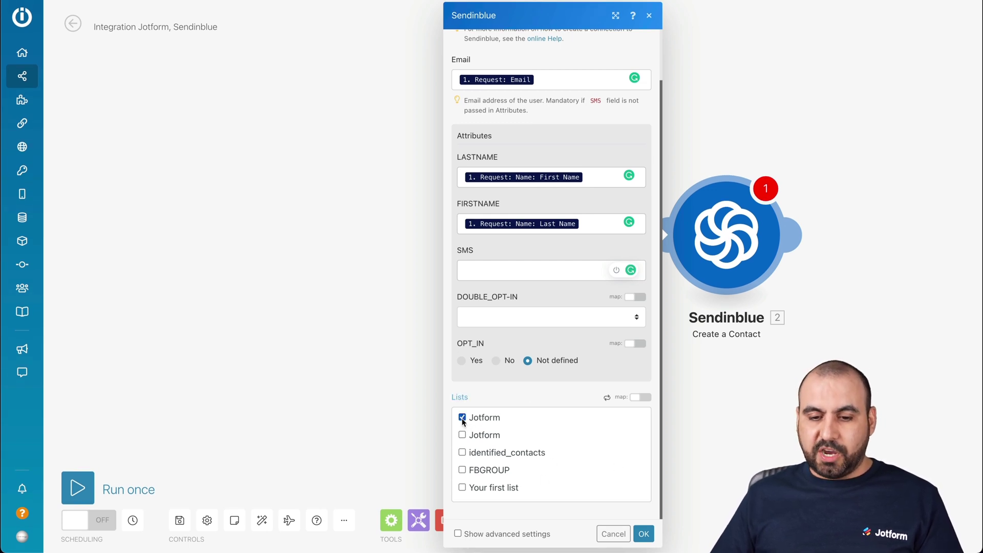
left_click(644, 534)
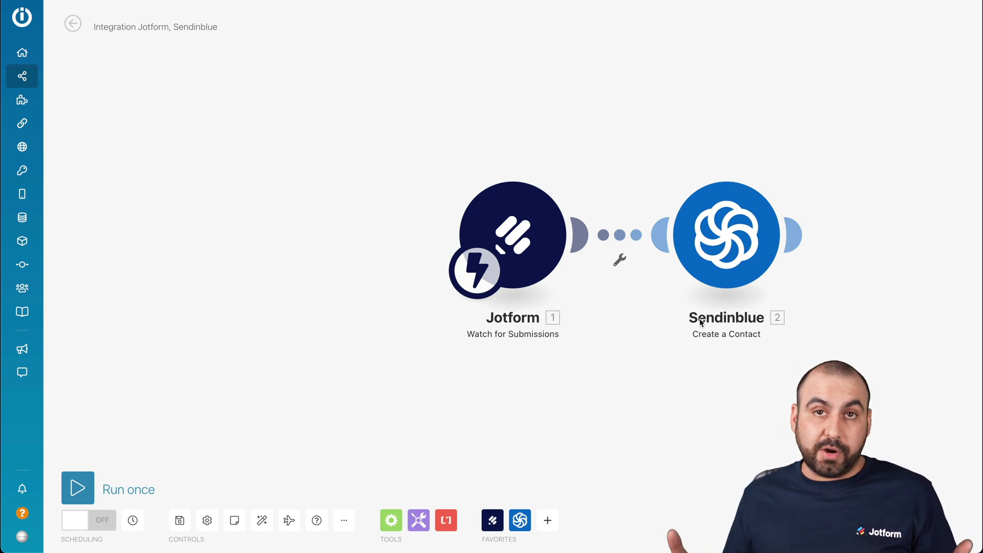
Add a Hubstaff 'Create a Client' module as module 3 after the Sendinblue module.
left_click(797, 235)
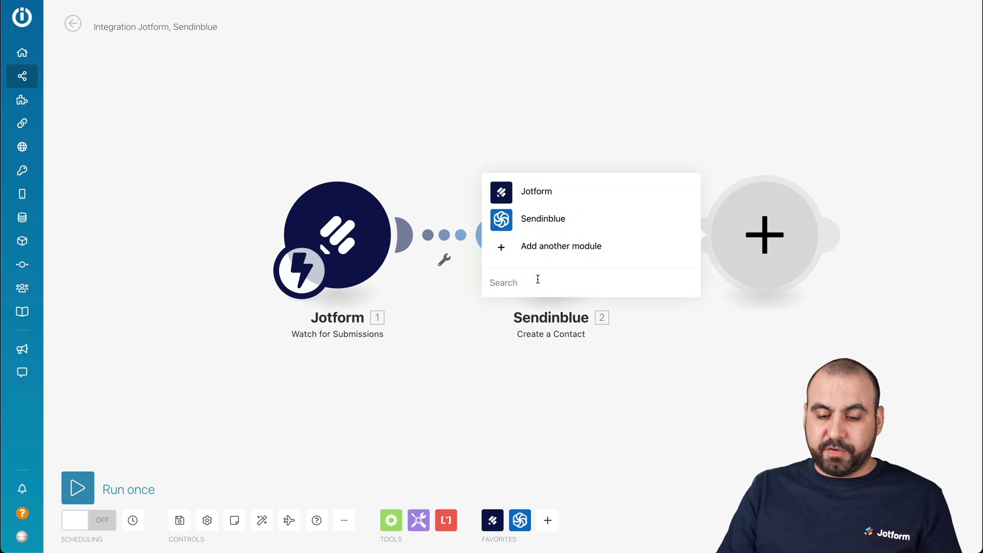
type("hubs")
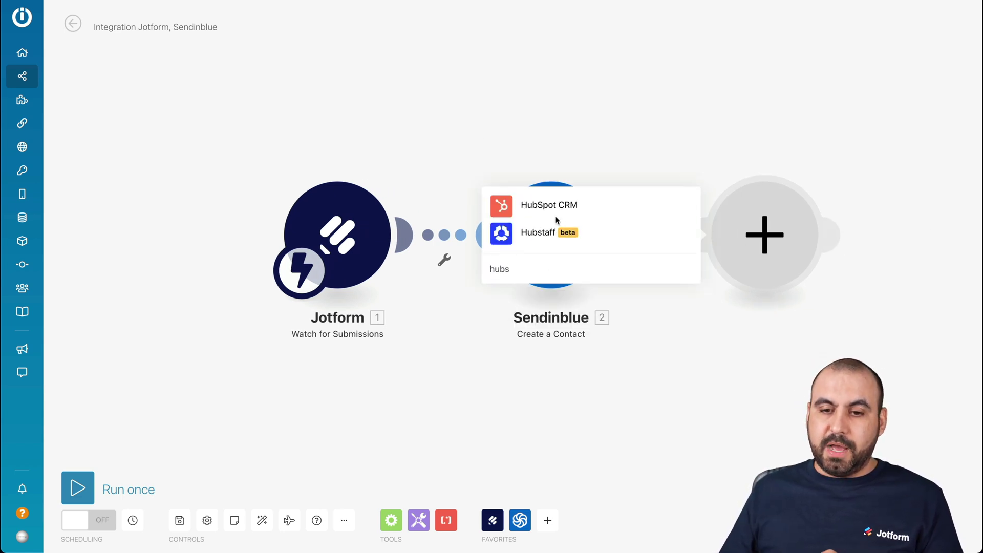
left_click(556, 223)
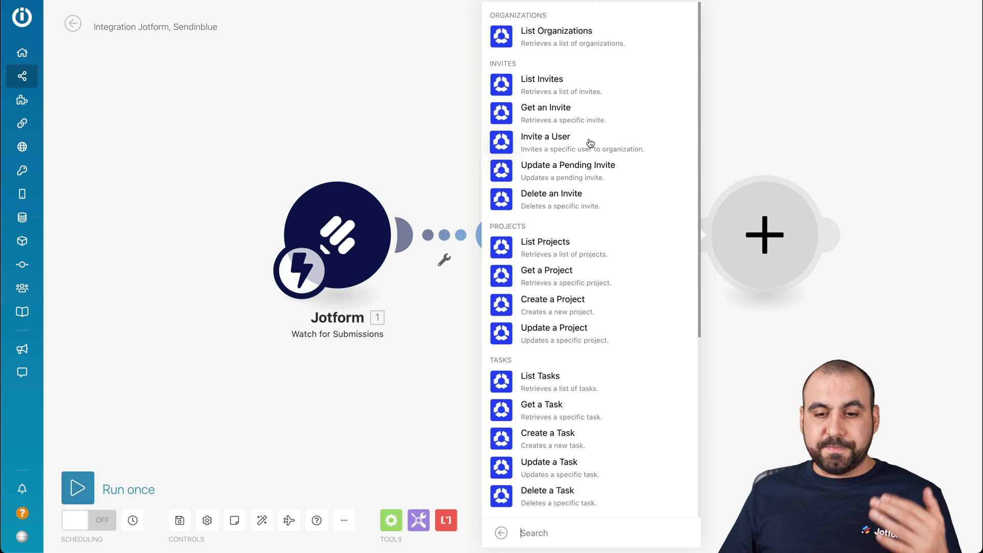
scroll(588, 332, "down", 2)
scroll(587, 332, "down", 4)
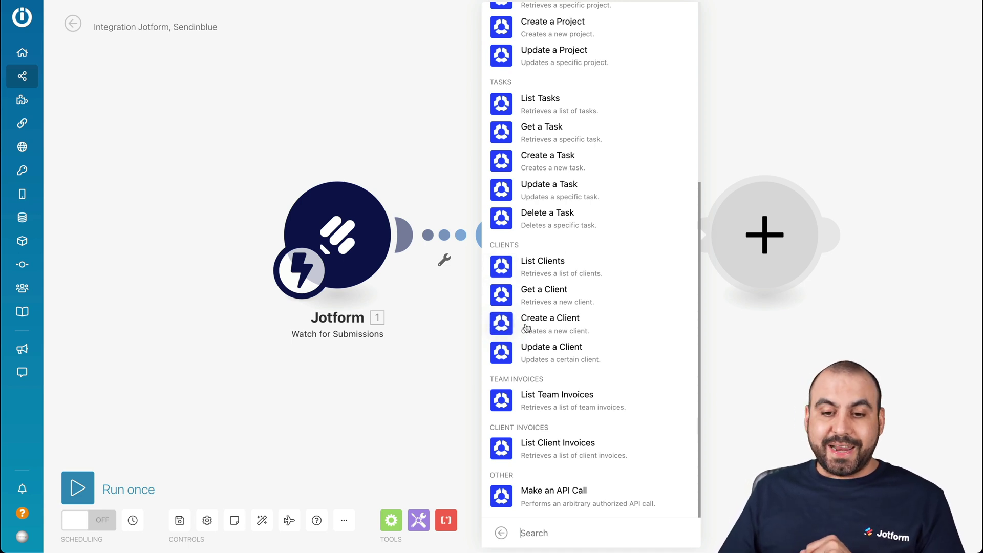
left_click(551, 322)
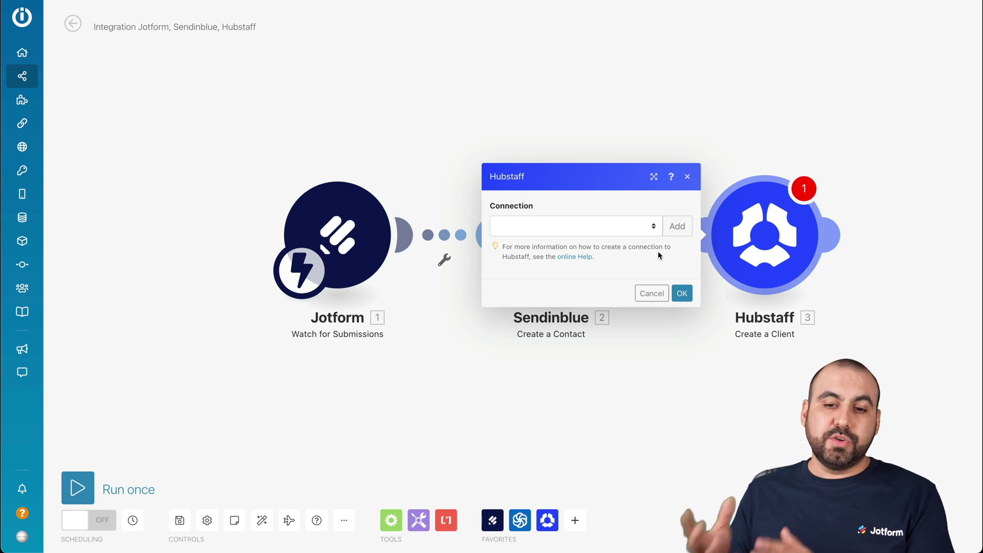
Dismiss the Hubstaff connection dialog, reopen it on the Hubstaff module, then close it again.
left_click(714, 361)
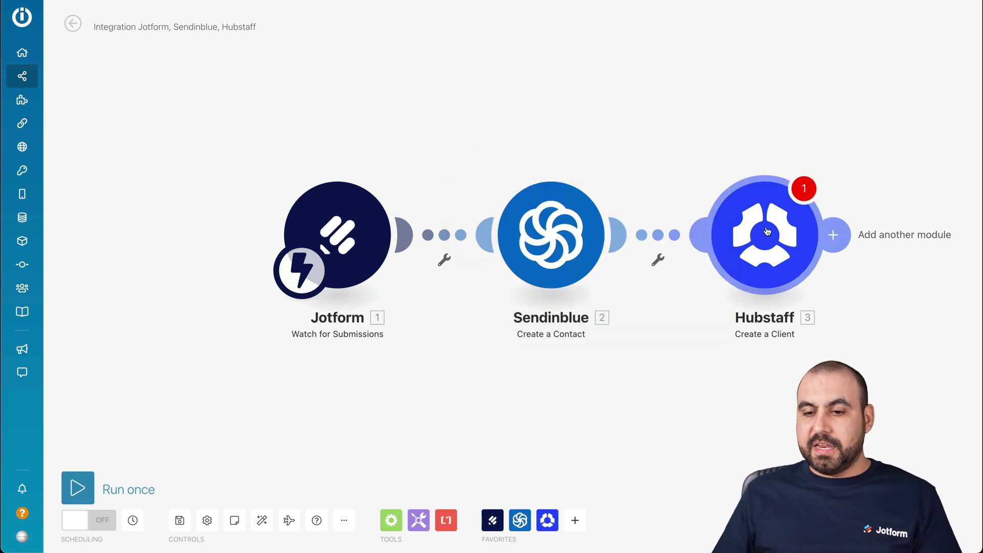
left_click(767, 231)
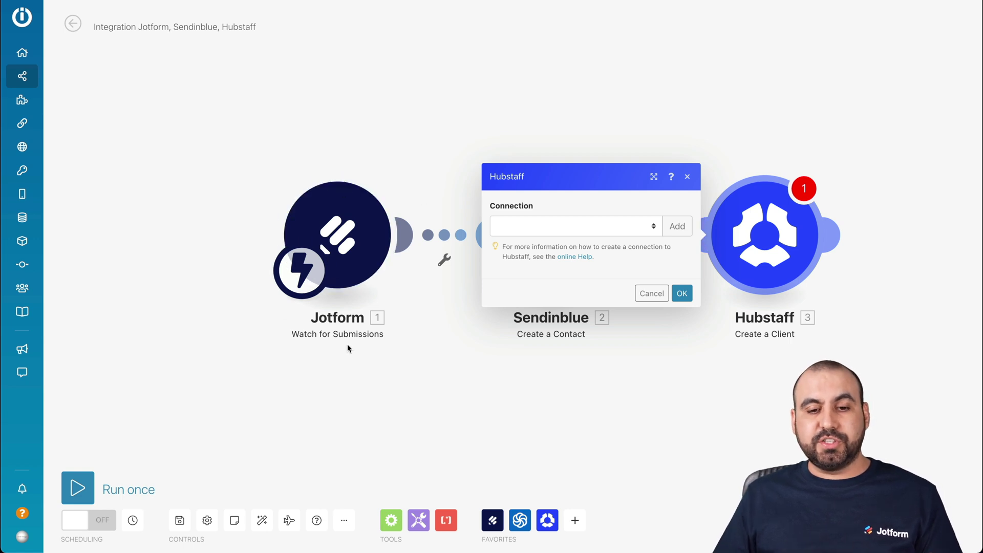
left_click(346, 378)
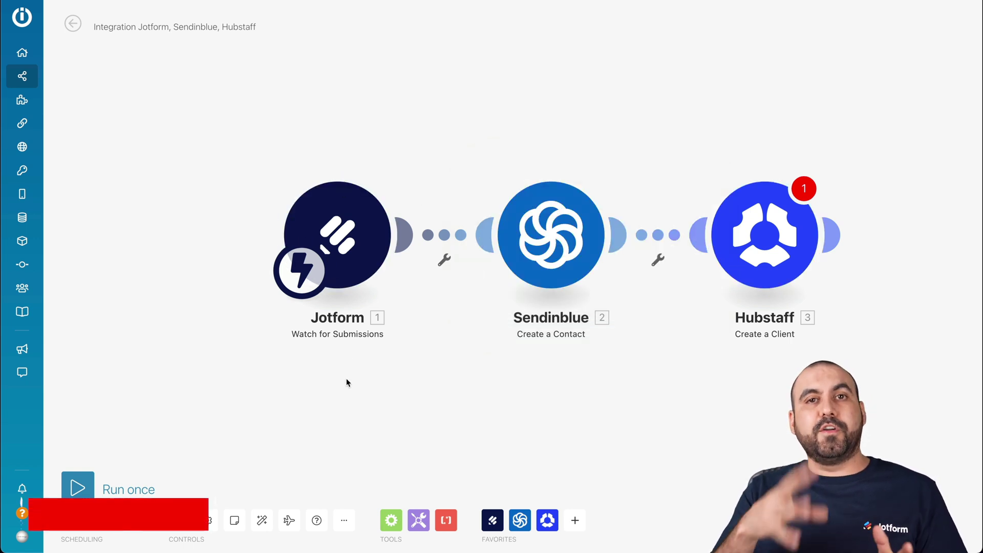